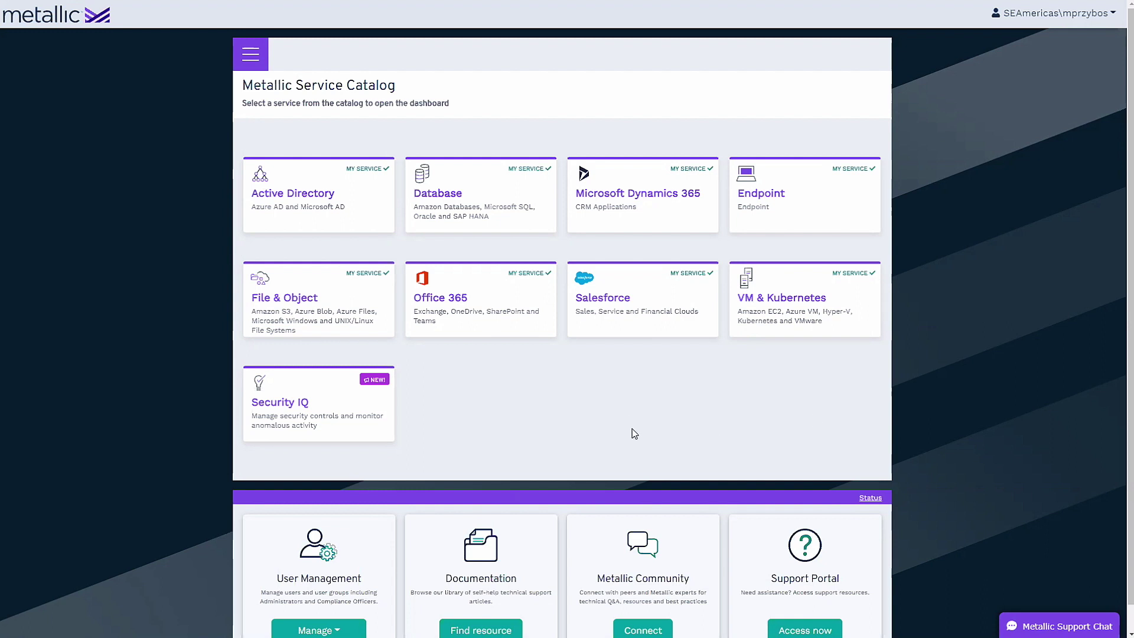
Open the VM & Kubernetes and Database service dashboards, then return to VM & Kubernetes and show its user management options
left_click(779, 317)
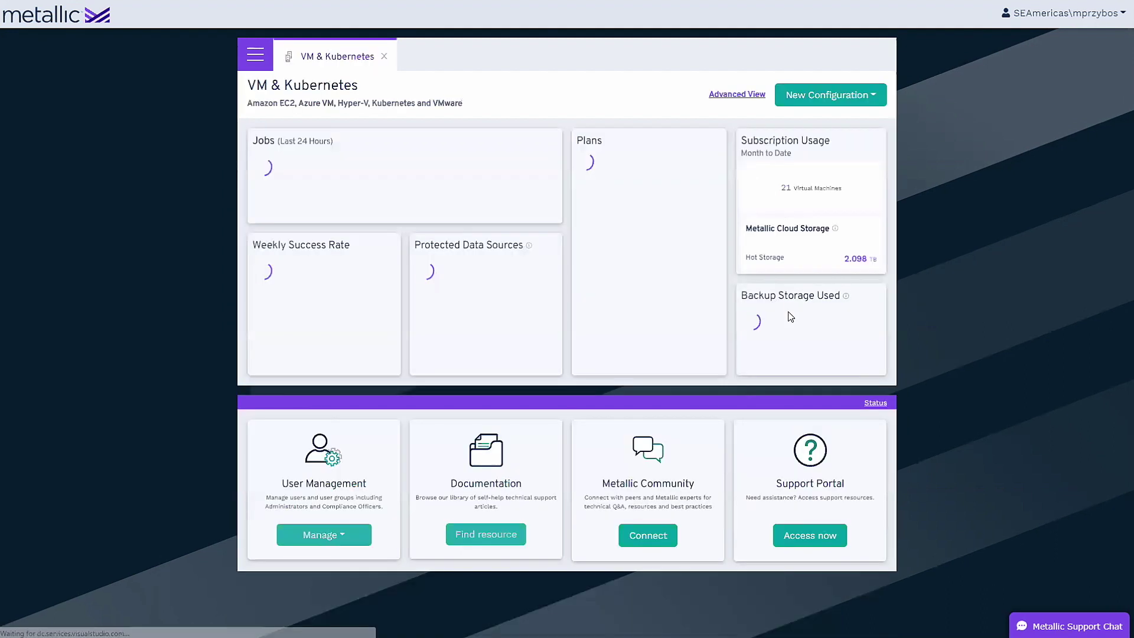
left_click(255, 55)
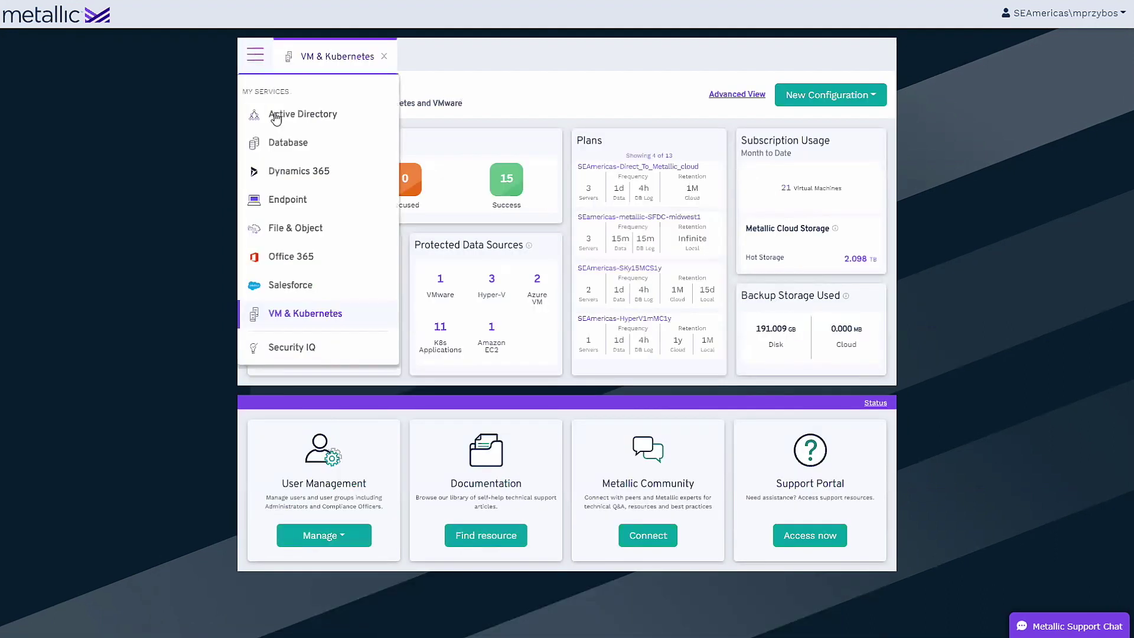
left_click(280, 143)
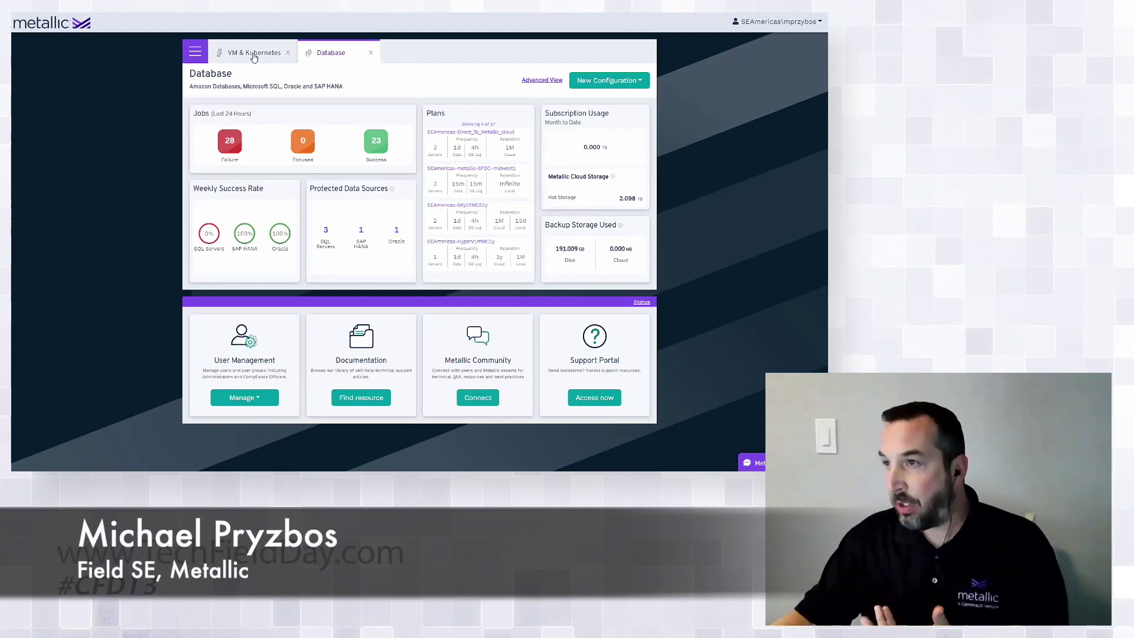
left_click(266, 59)
left_click(331, 54)
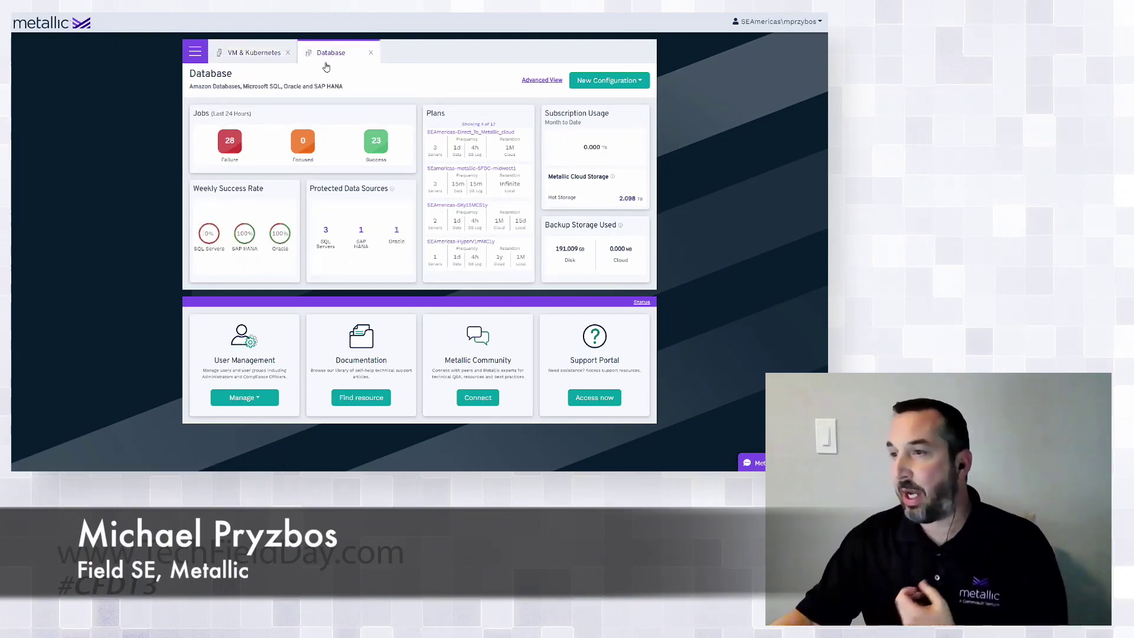
left_click(254, 53)
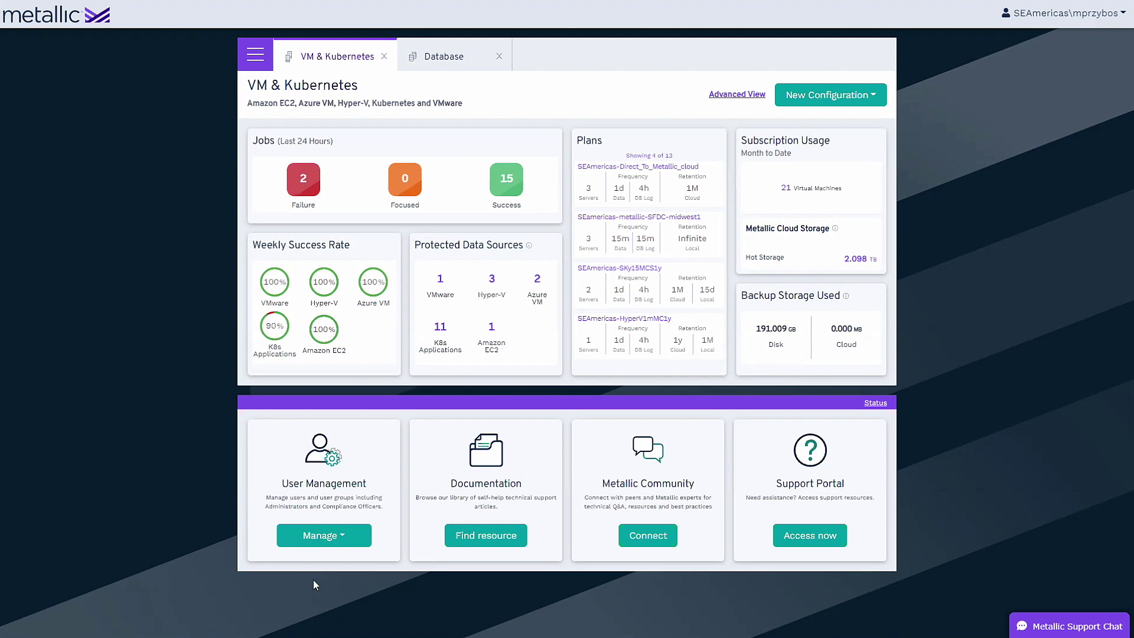
left_click(342, 538)
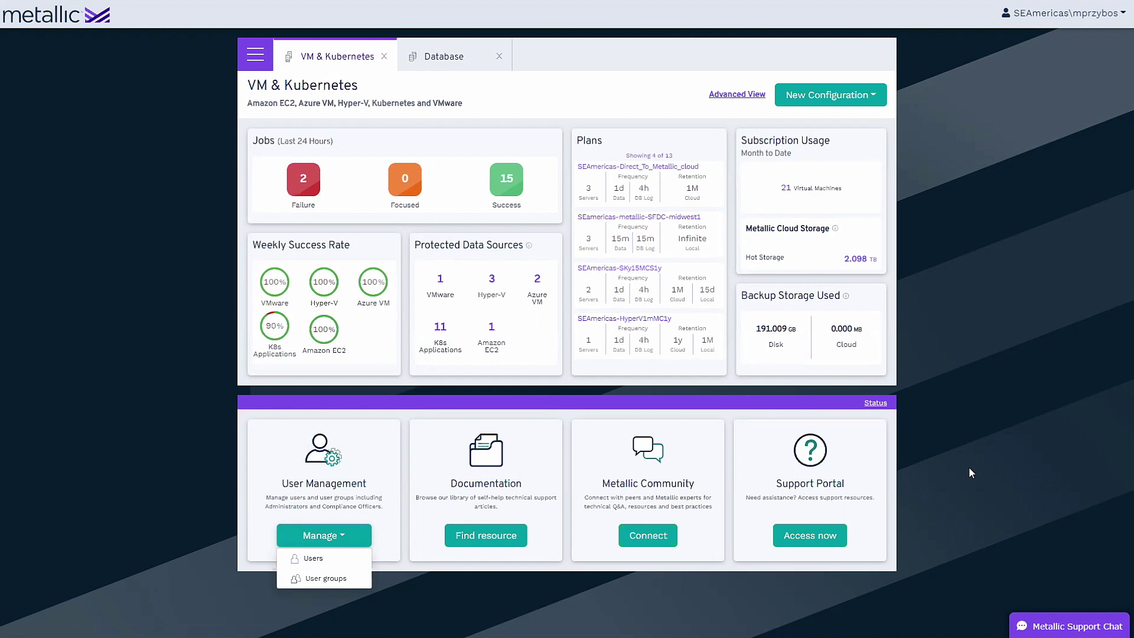
Walk through a new VMware backup configuration with the existing gateway up to the hypervisor connection stage, and quit the wizard
left_click(824, 105)
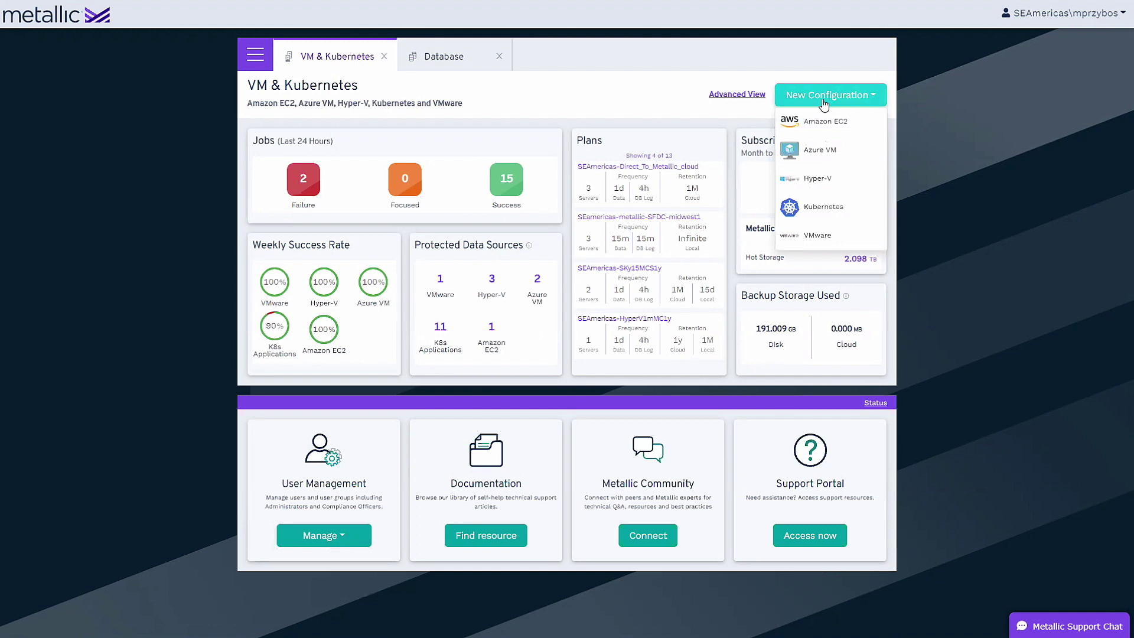
left_click(823, 235)
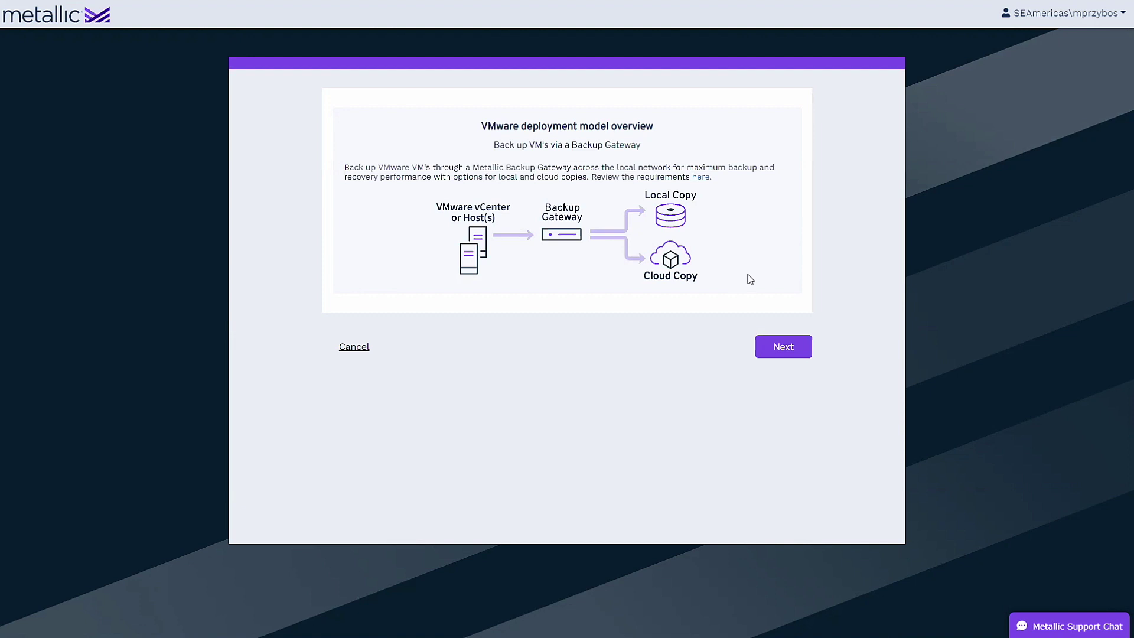
left_click(786, 353)
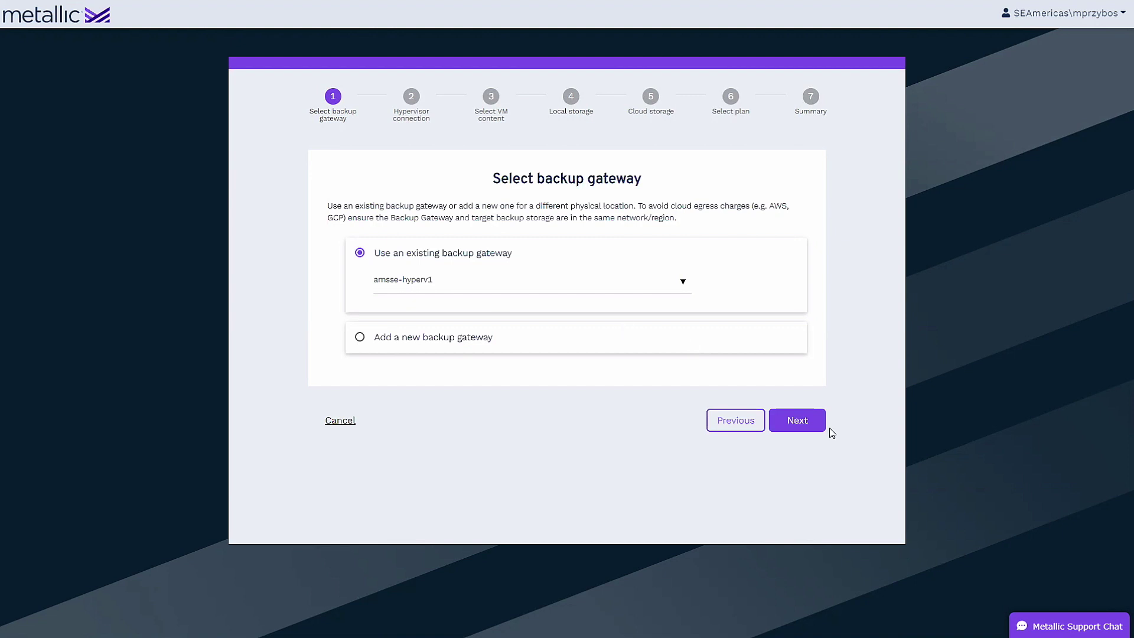
left_click(809, 423)
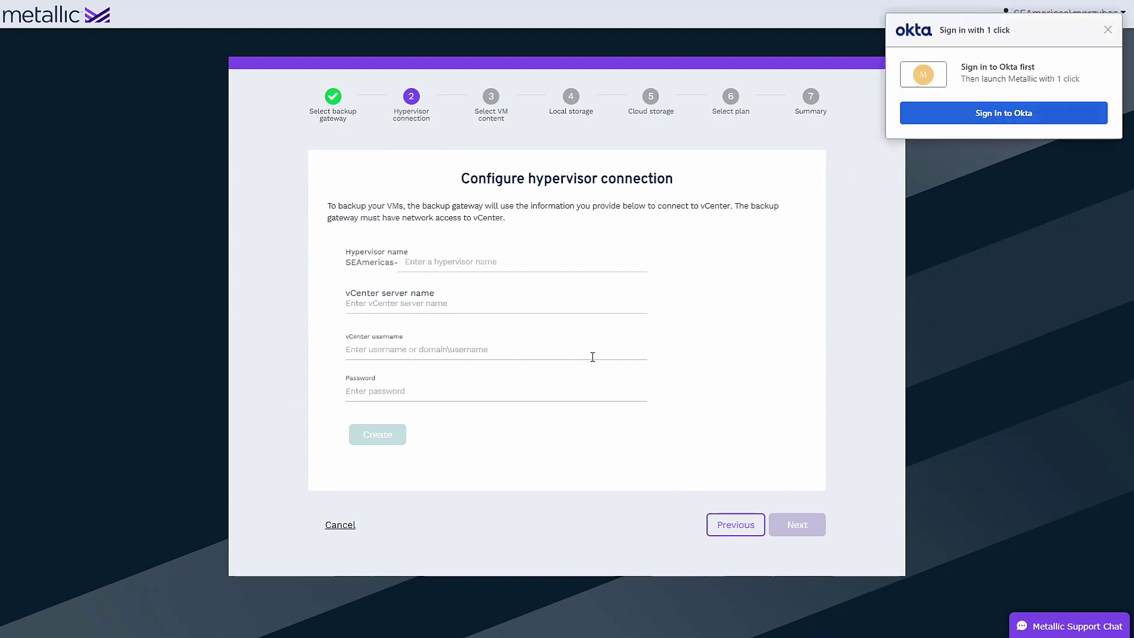
left_click(1107, 30)
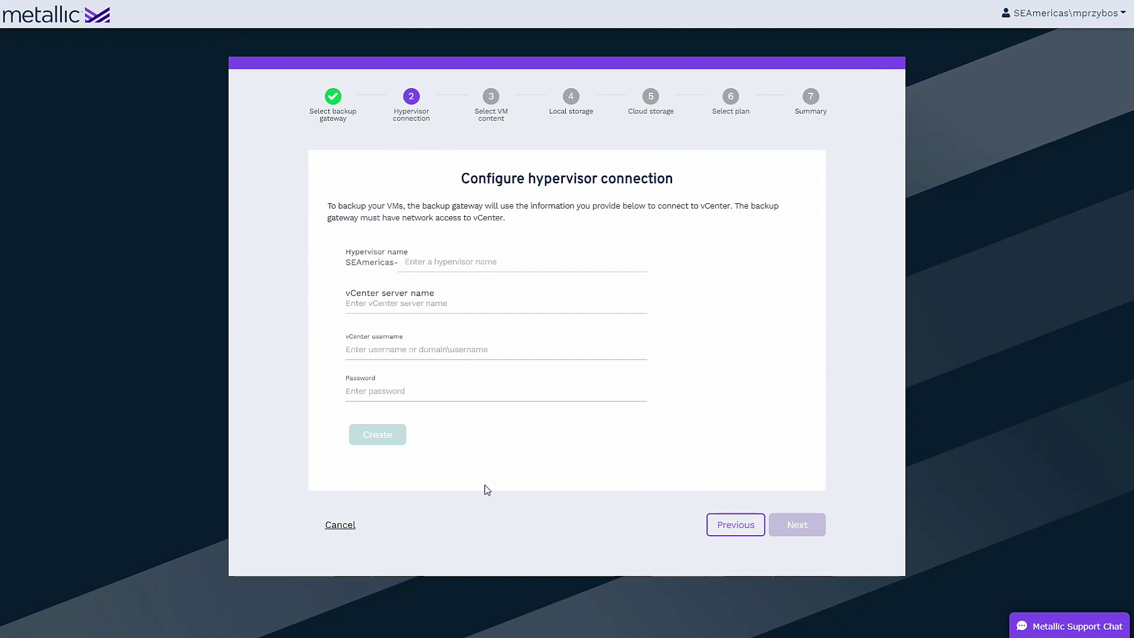
left_click(342, 525)
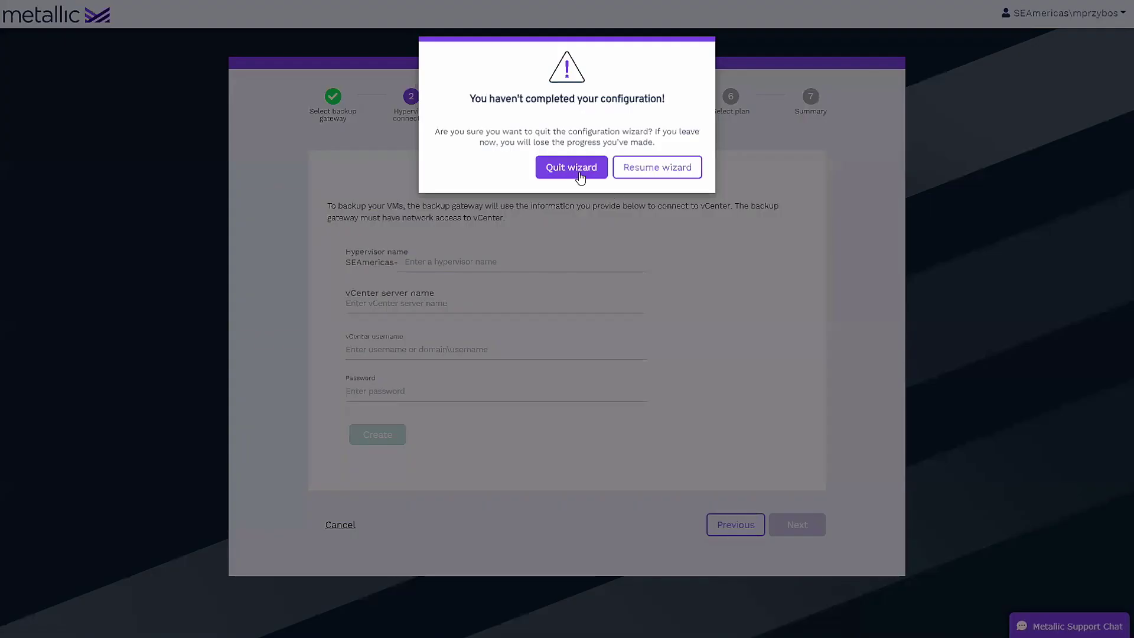
left_click(578, 171)
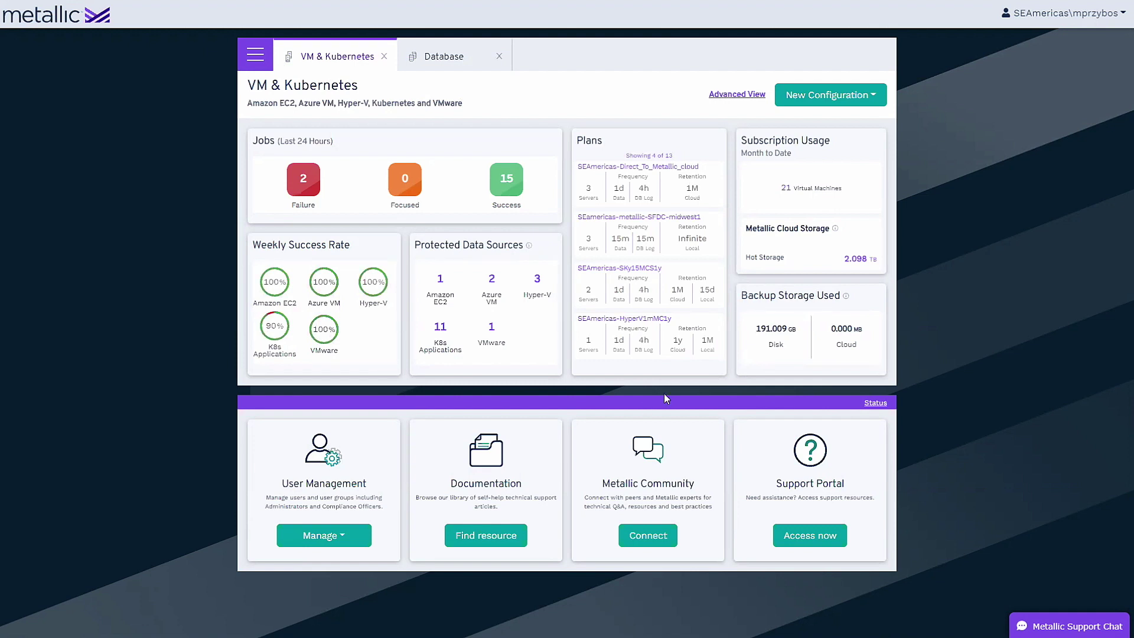
View the Azure VM backup configuration from its deployment overview to the hypervisor connection form, and quit the wizard
left_click(828, 105)
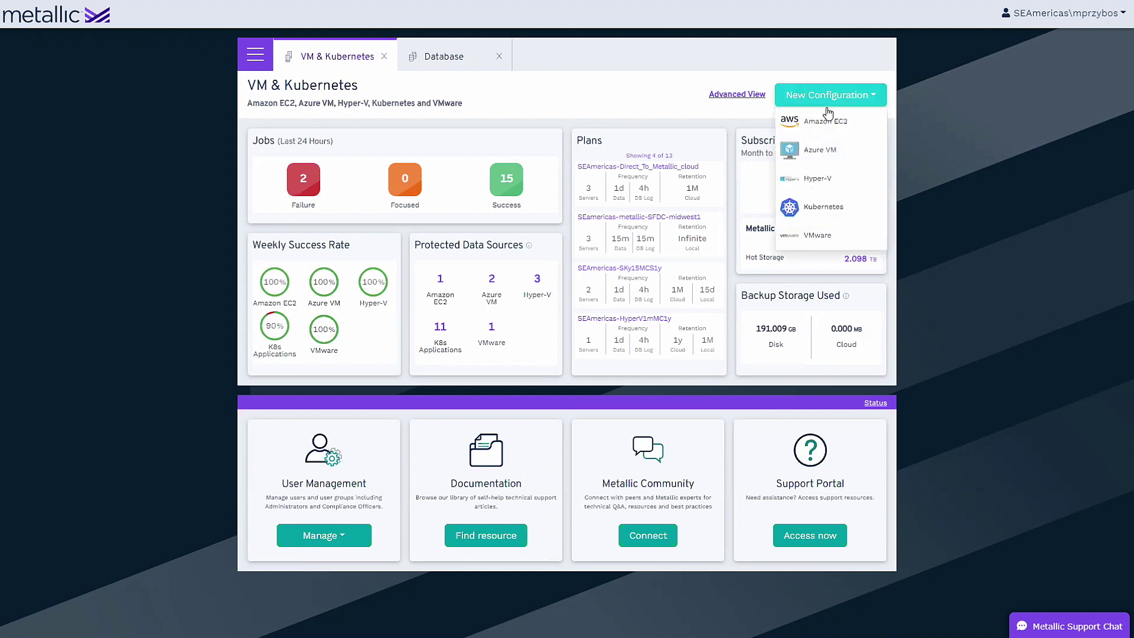
left_click(814, 149)
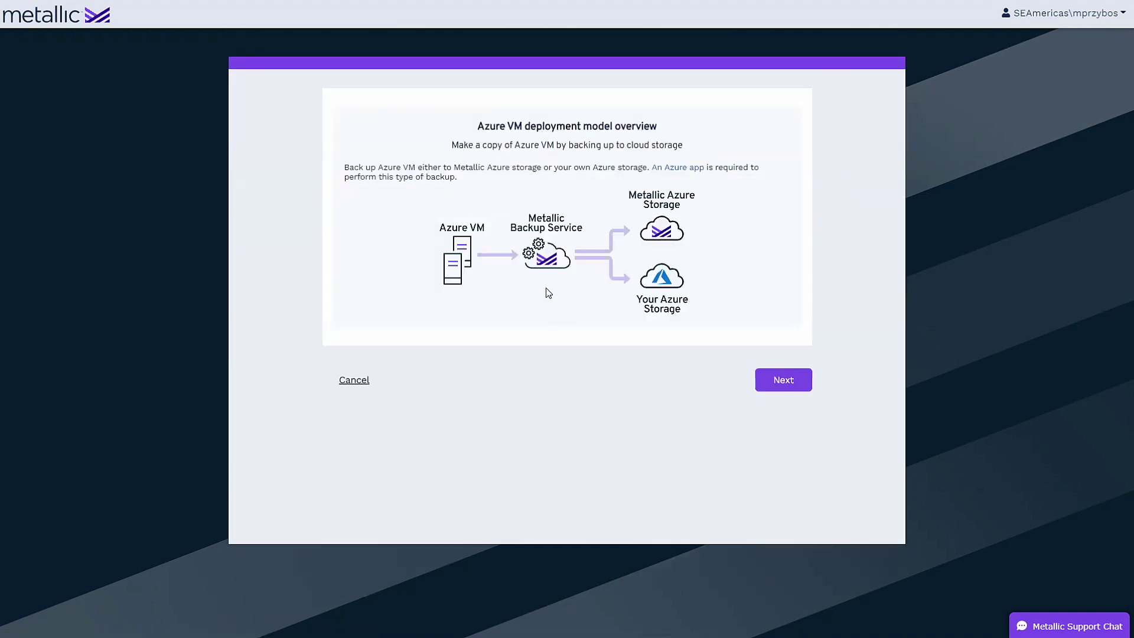
left_click(760, 383)
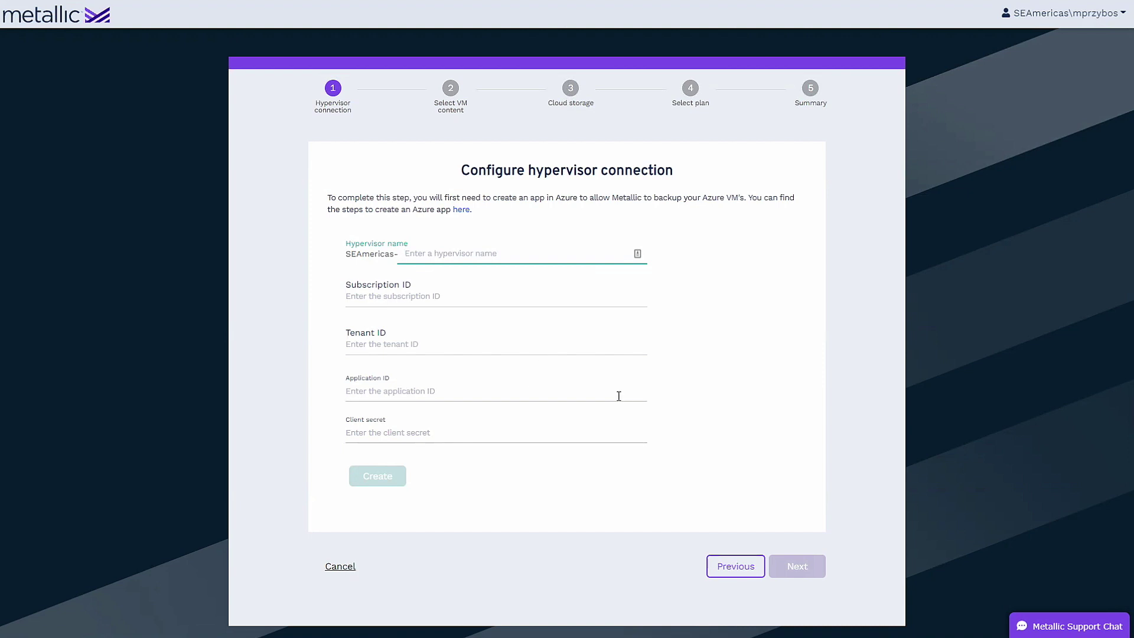
left_click(341, 566)
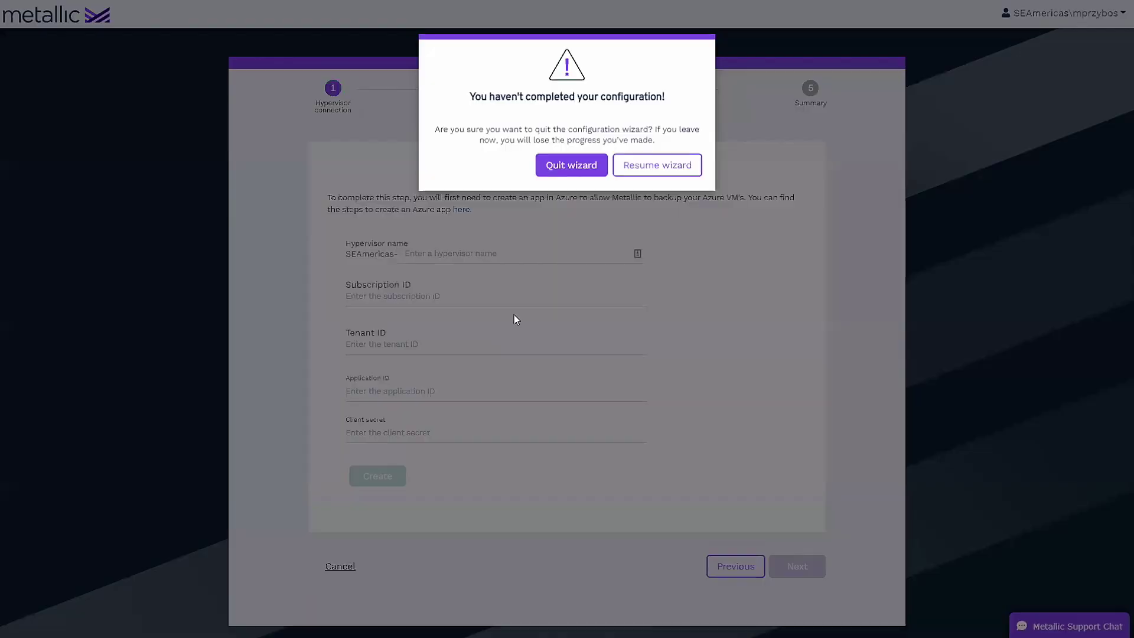
left_click(586, 170)
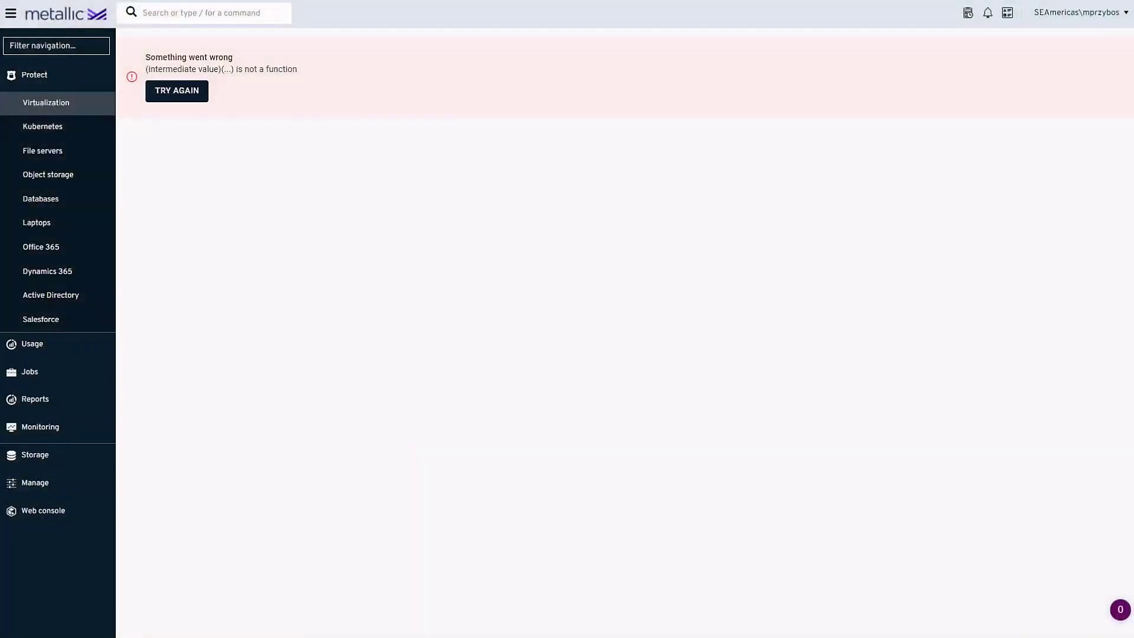
Look over the Kubernetes clusters and virtualization hypervisors, and open the VMware vCenter hypervisor's overview
left_click(172, 98)
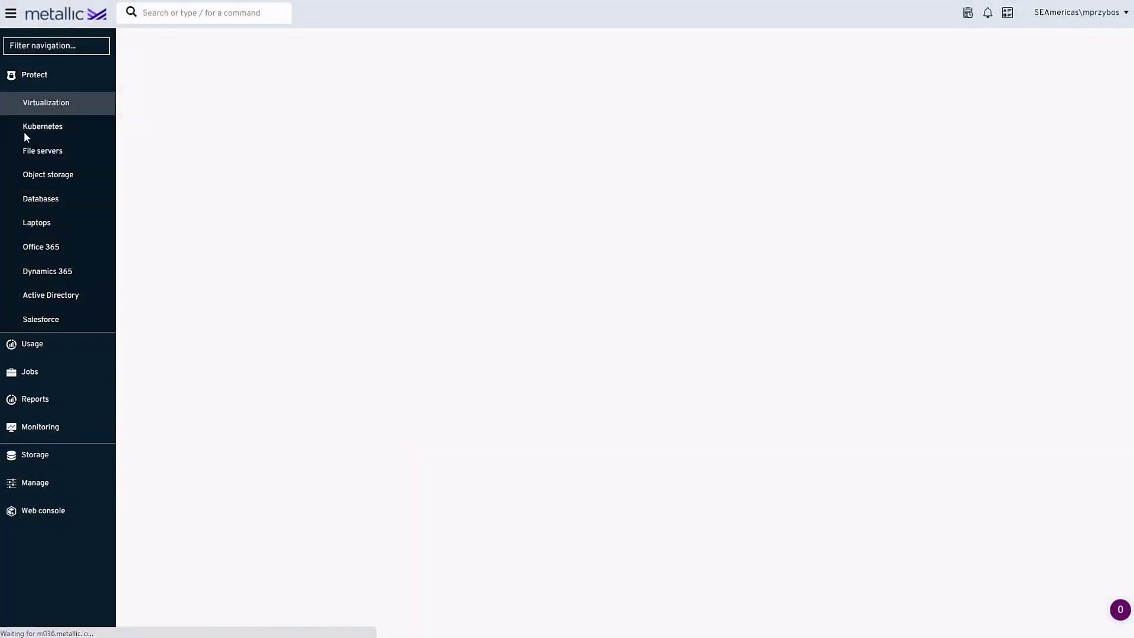
left_click(54, 137)
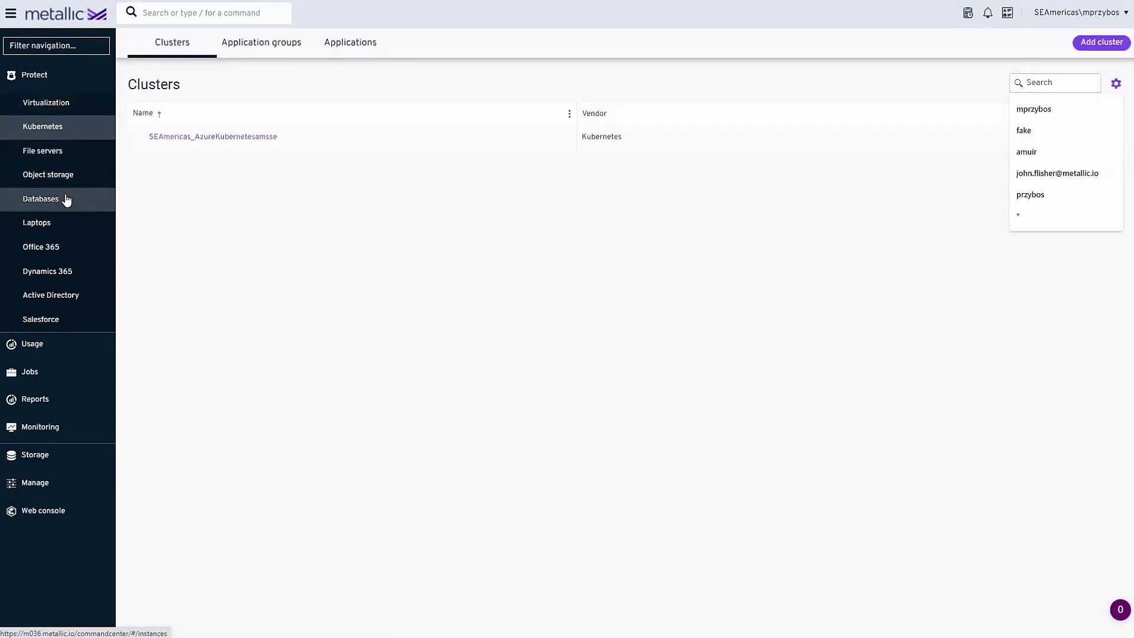
left_click(70, 112)
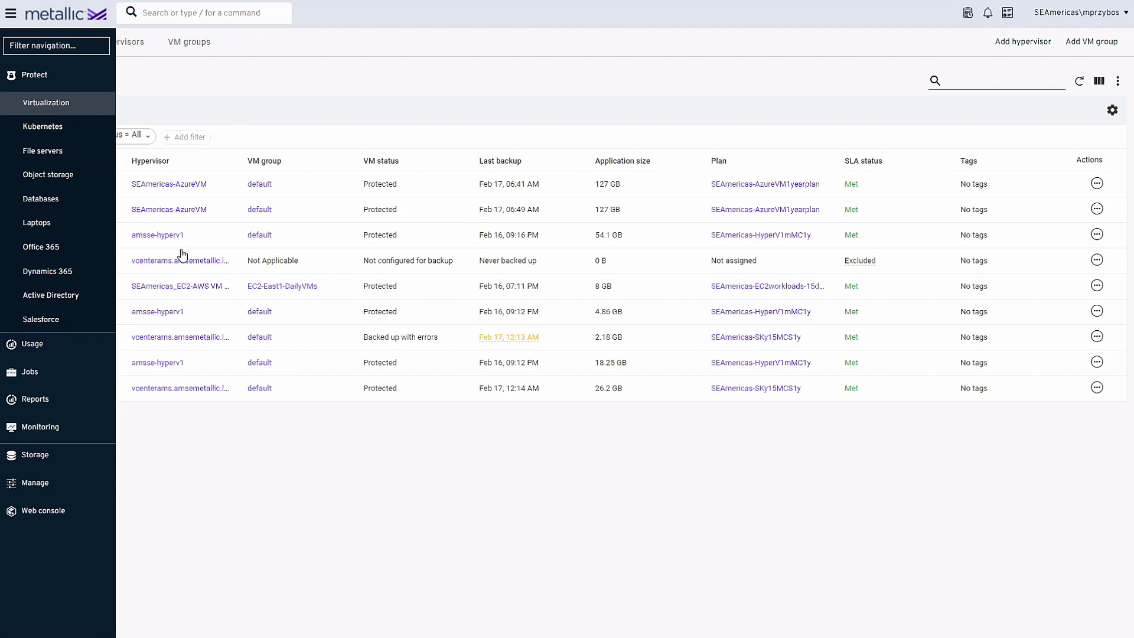
left_click(136, 47)
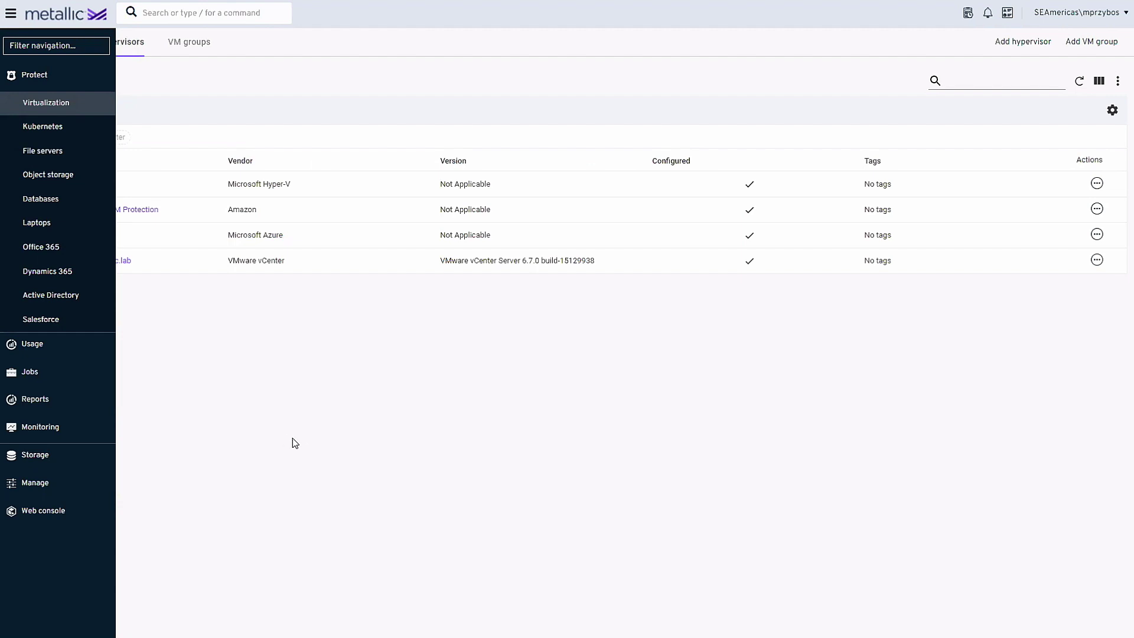
left_click(126, 261)
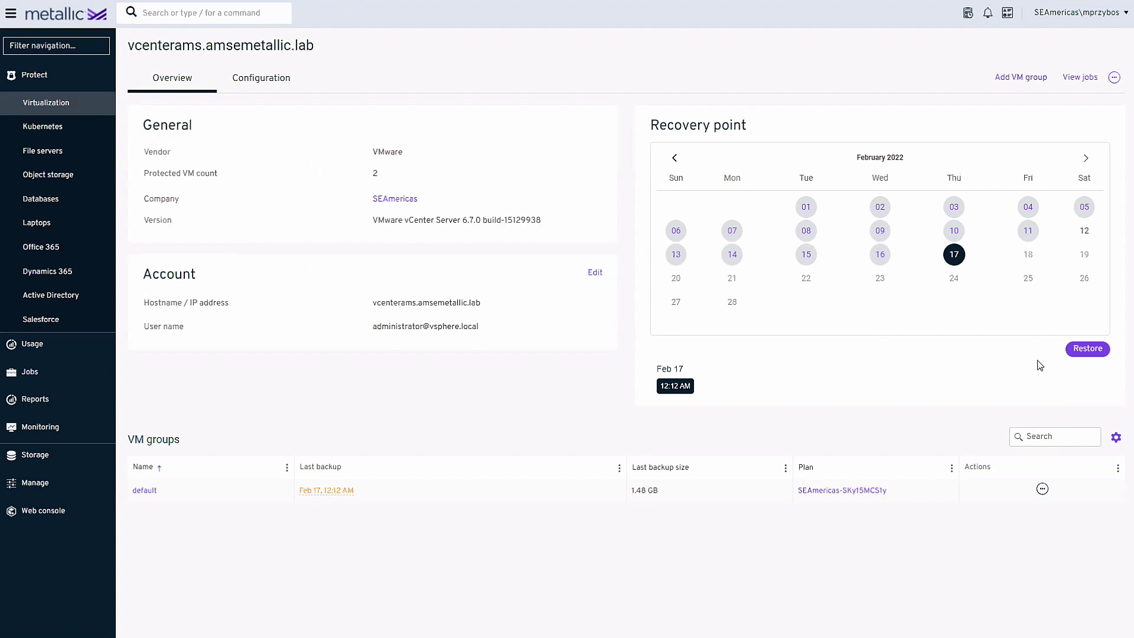
Prepare an out-of-place full virtual machine restore of Rockhopper.mtlcse.lab and show the platforms it can be restored as
left_click(1075, 352)
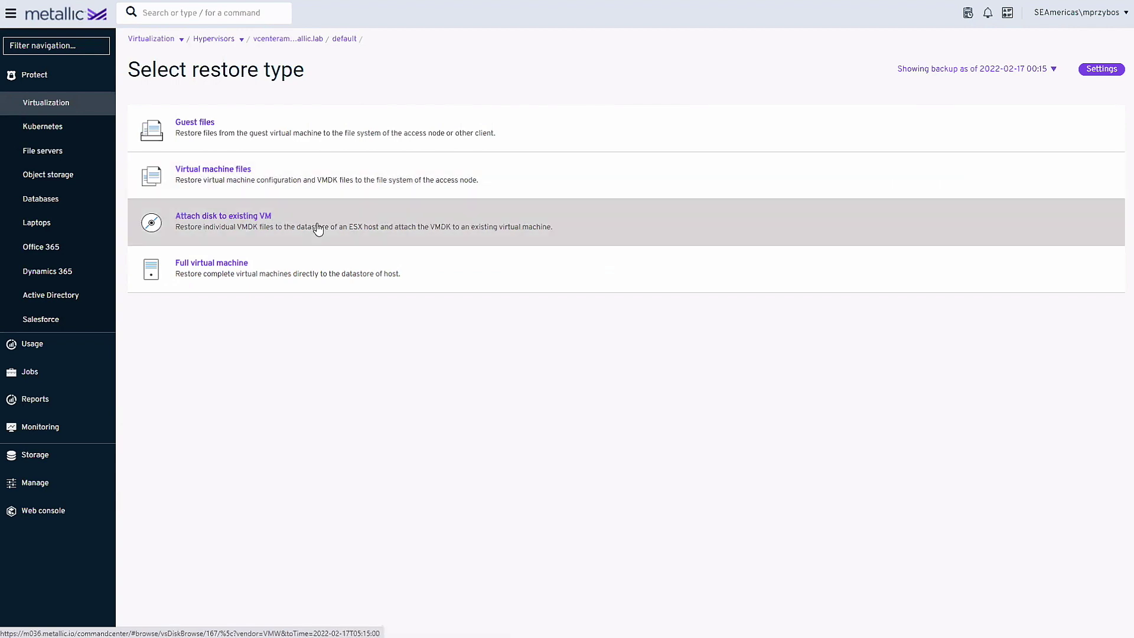
left_click(232, 265)
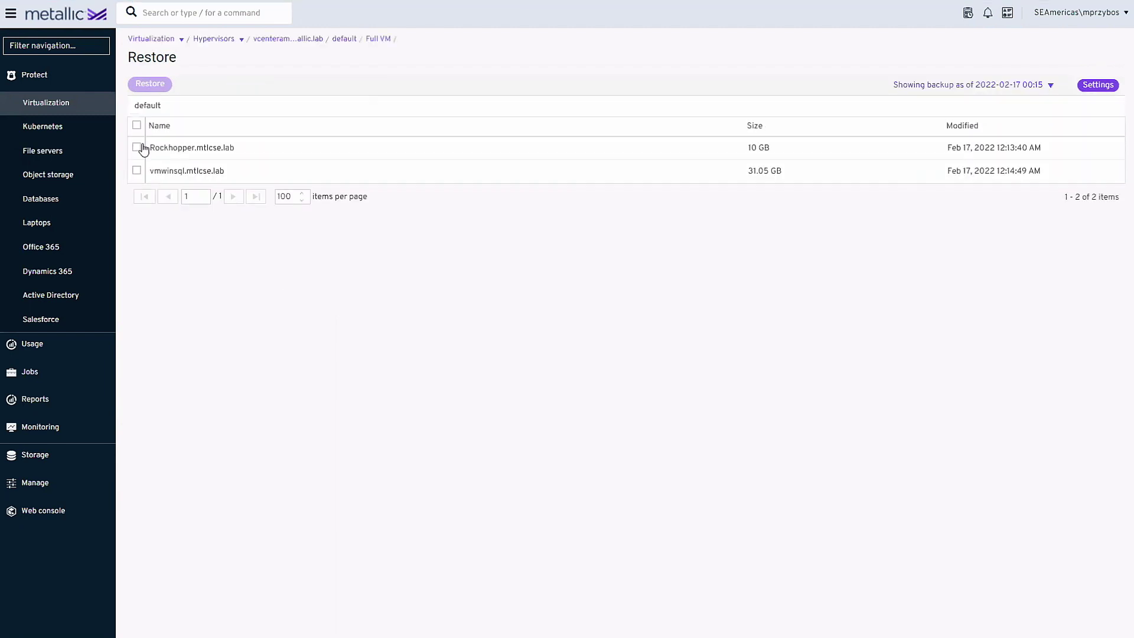
left_click(142, 147)
left_click(170, 88)
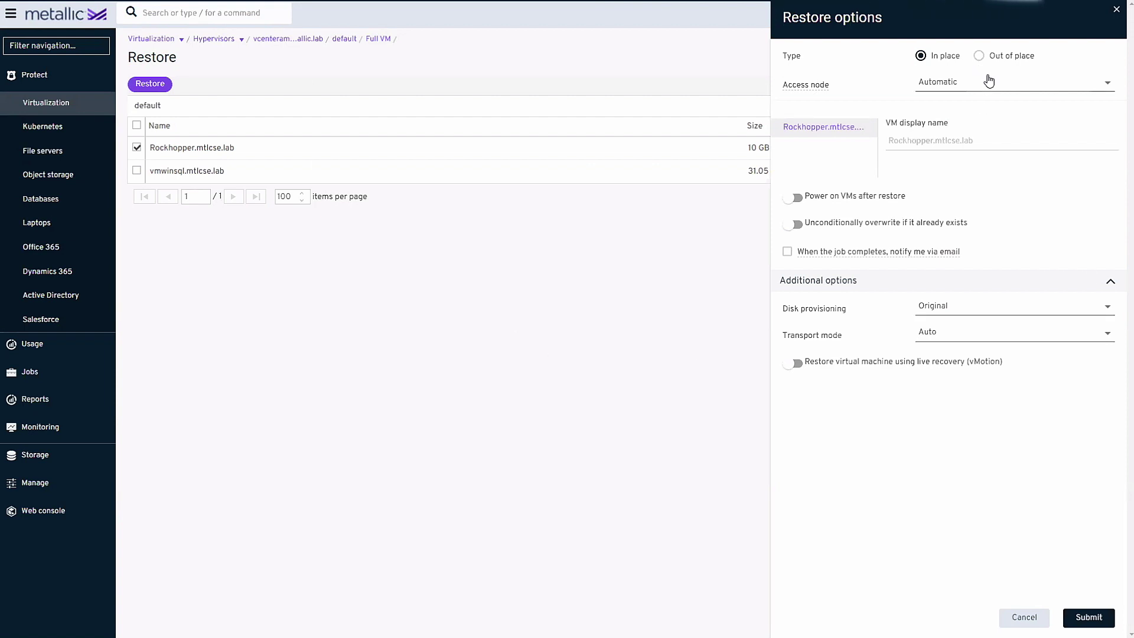
left_click(979, 55)
left_click(1057, 88)
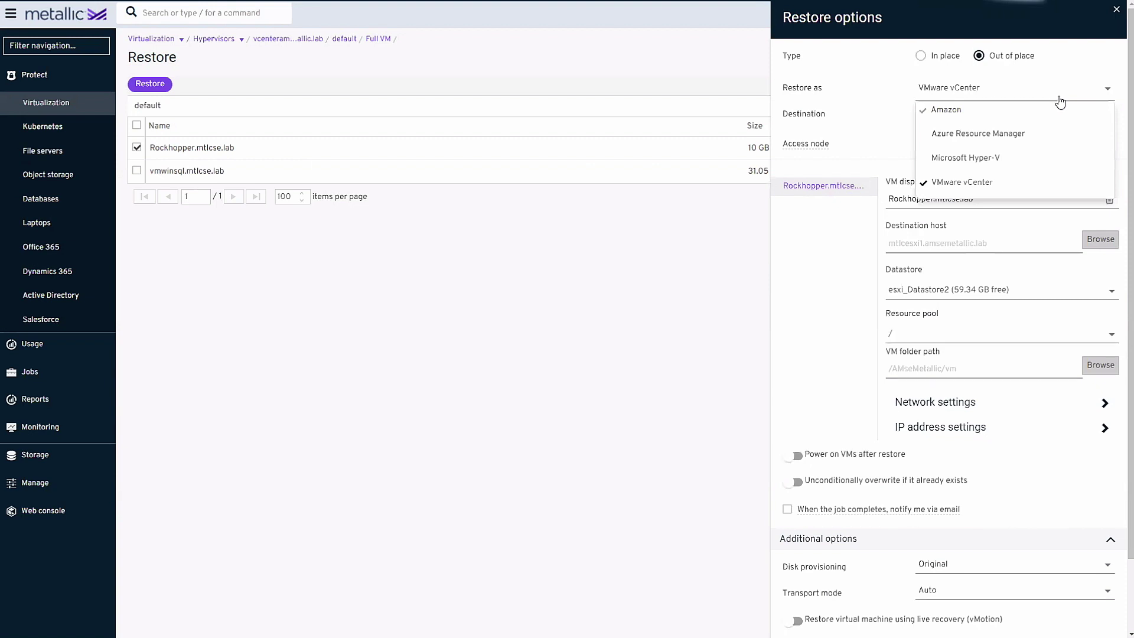
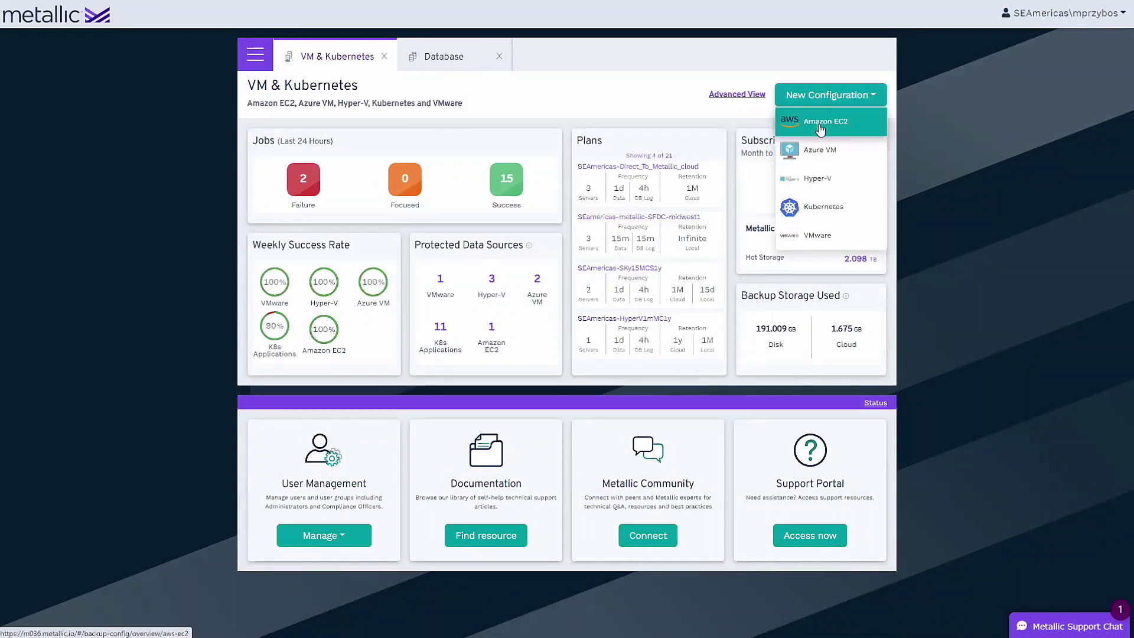
Start a new Amazon EC2 backup configuration and choose IAM Role as the authentication method
left_click(820, 127)
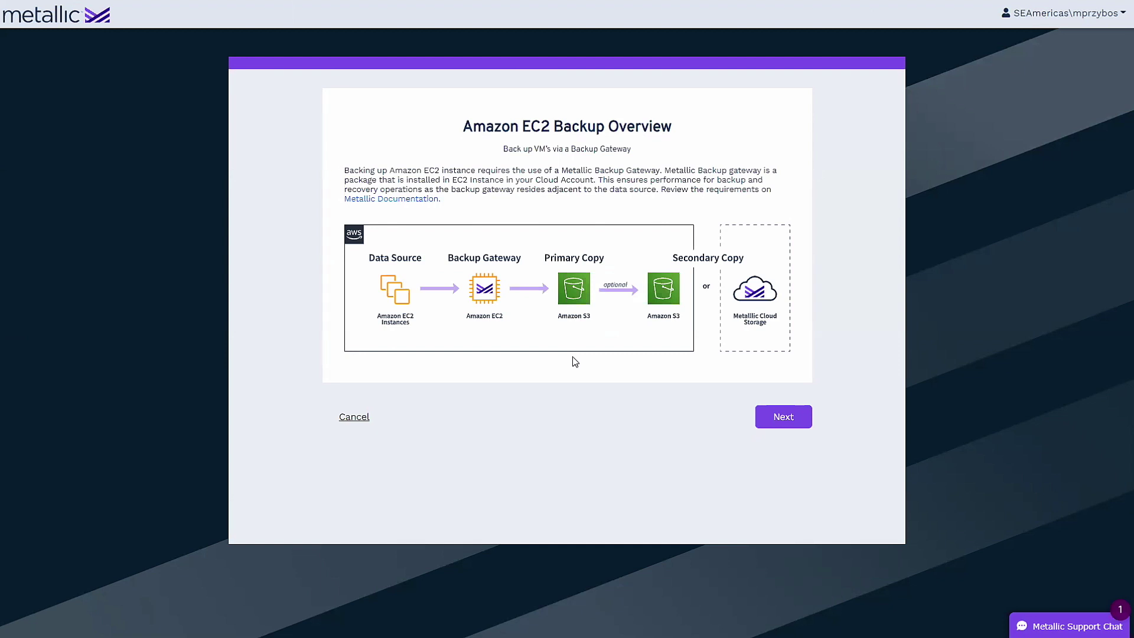
left_click(769, 421)
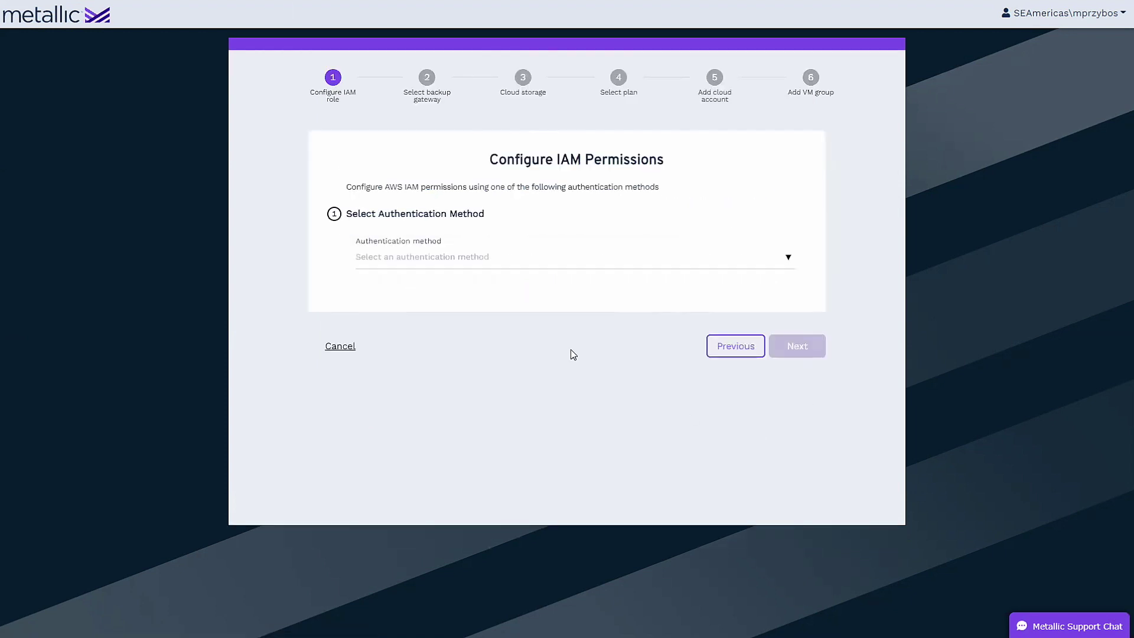
left_click(476, 260)
left_click(420, 260)
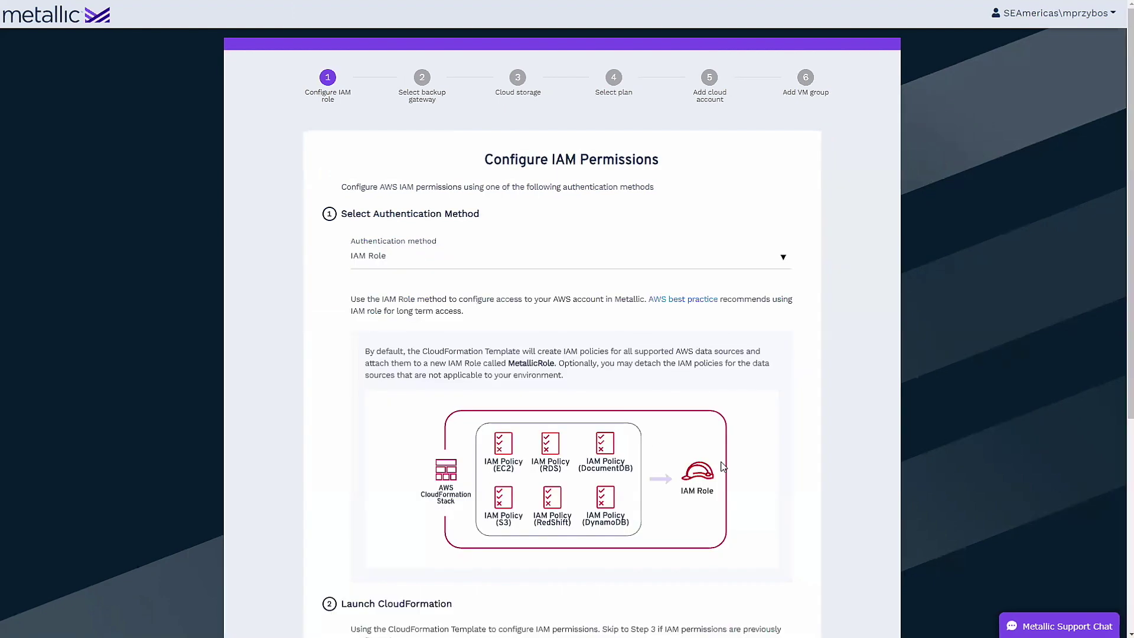
Review the CloudFormation instructions and confirm that the IAM role called MetallicRole was successfully created
scroll(790, 452, "down", 2)
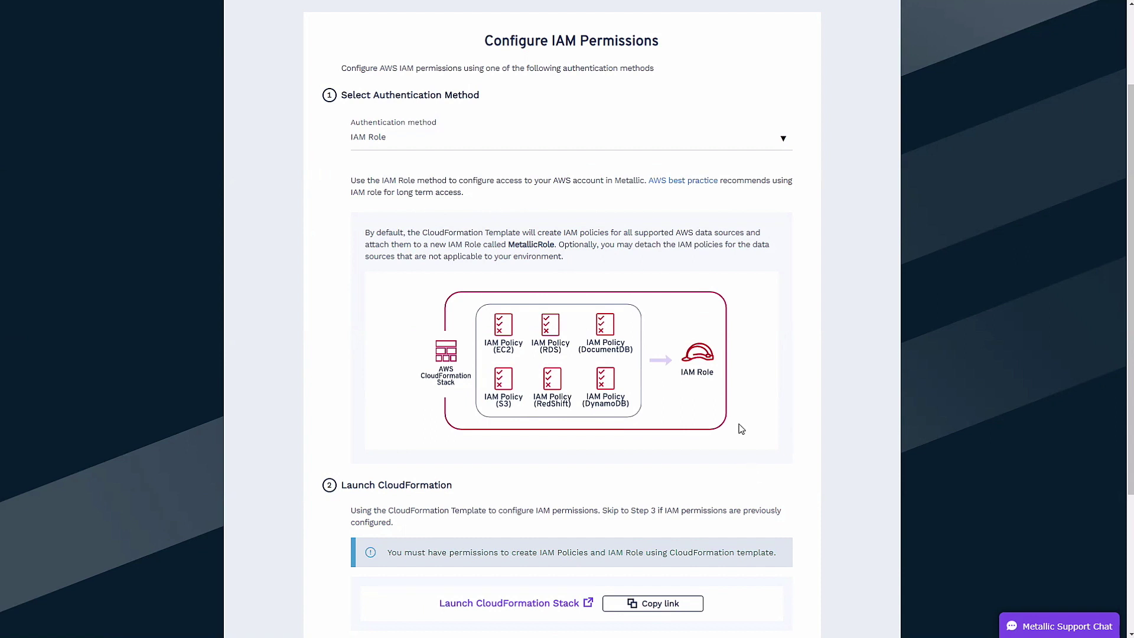
scroll(740, 430, "down", 3)
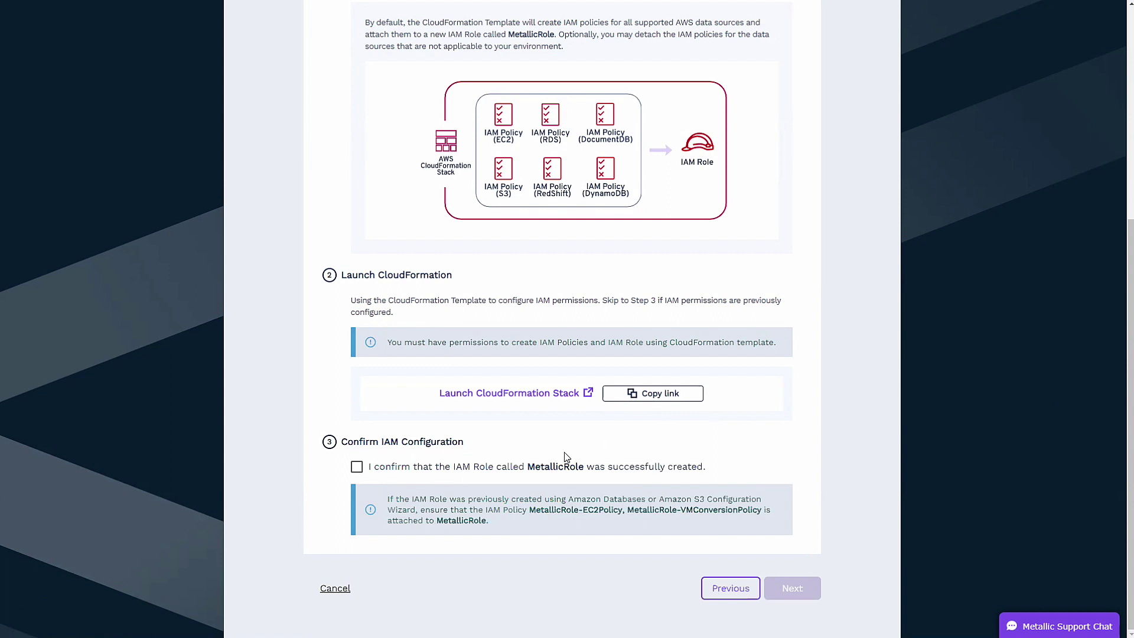
left_click(357, 467)
scroll(583, 477, "up", 1)
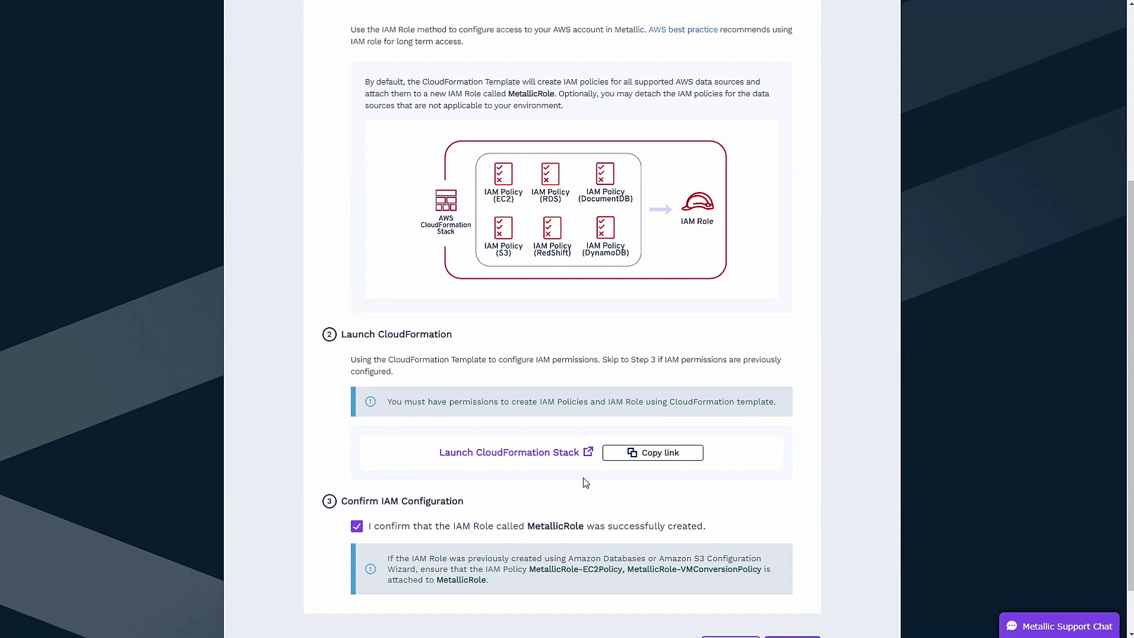
scroll(460, 411, "up", 5)
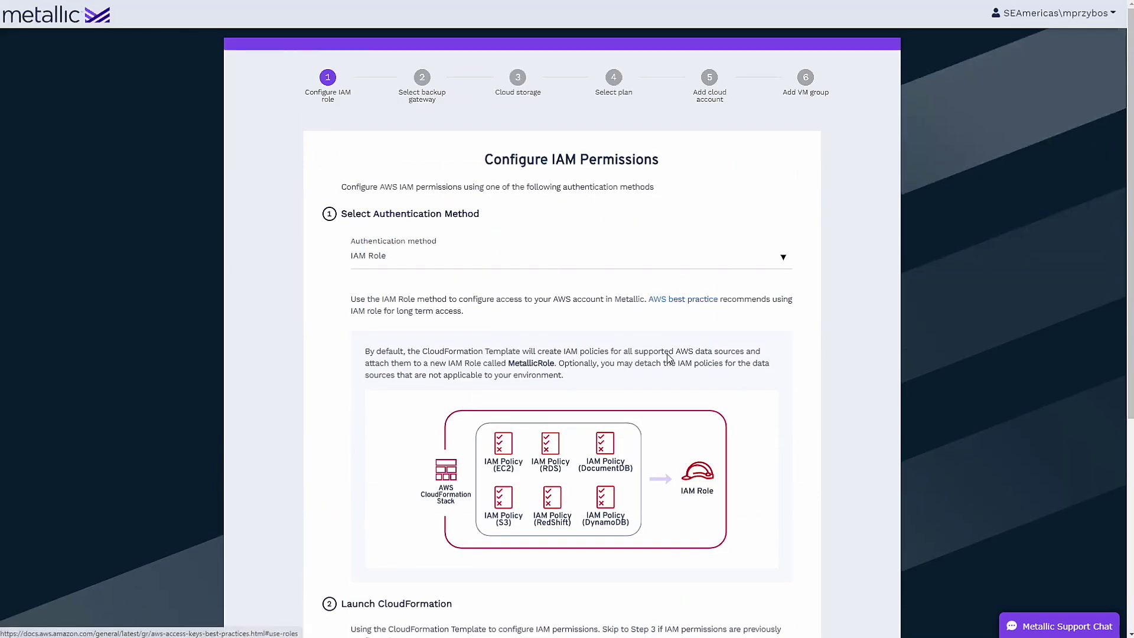
Quit the Amazon EC2 configuration wizard and switch to the Database dashboard
scroll(670, 356, "down", 5)
left_click(340, 589)
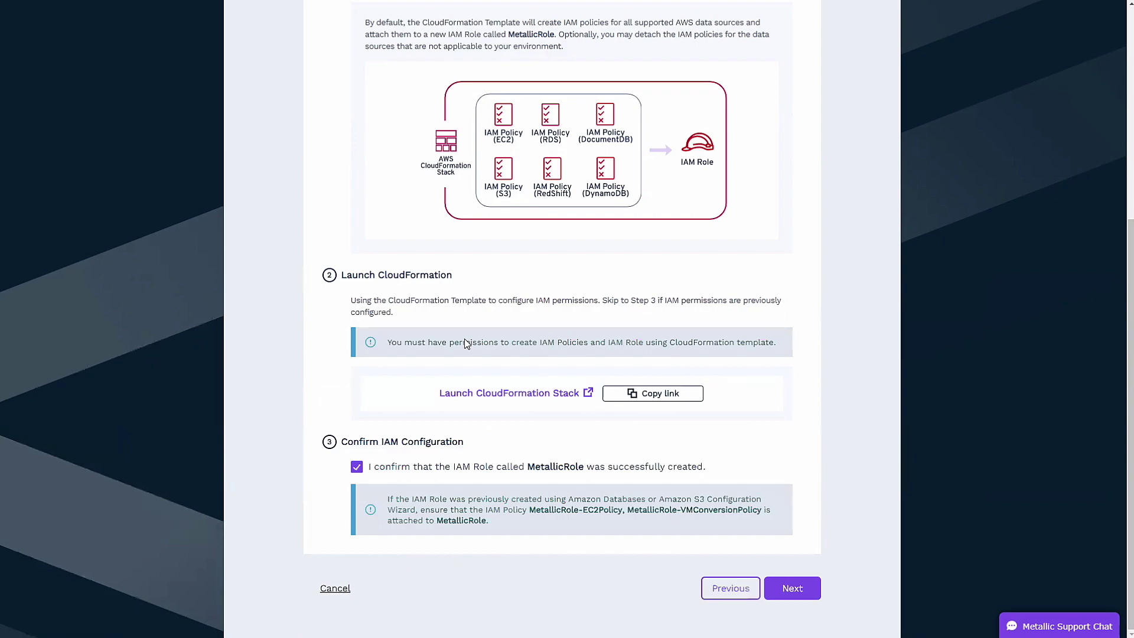
left_click(572, 176)
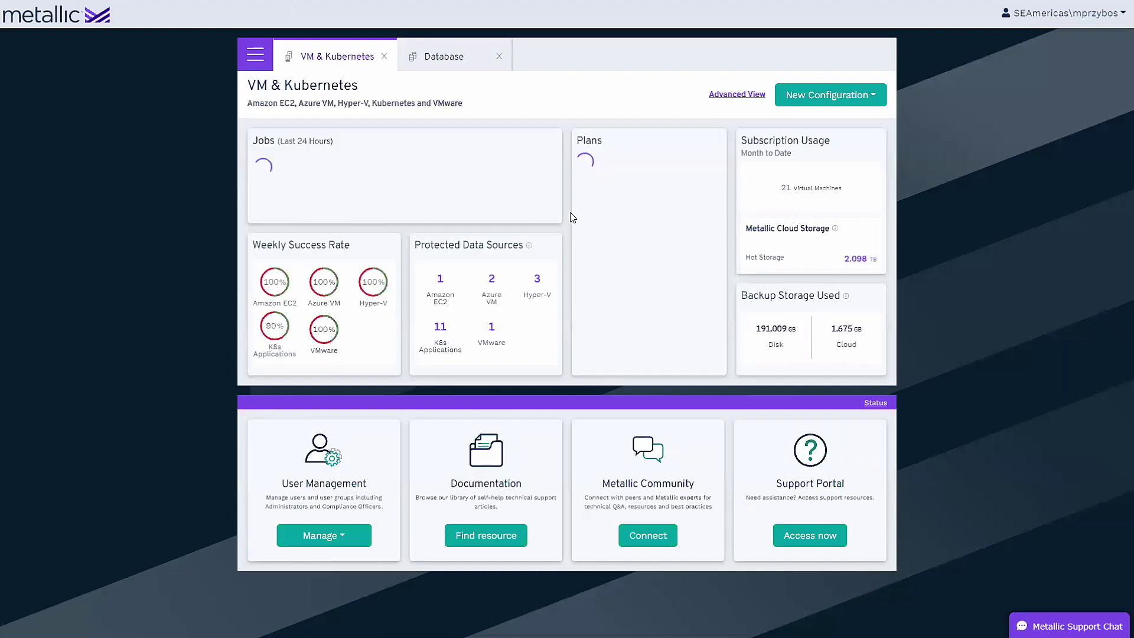
left_click(455, 58)
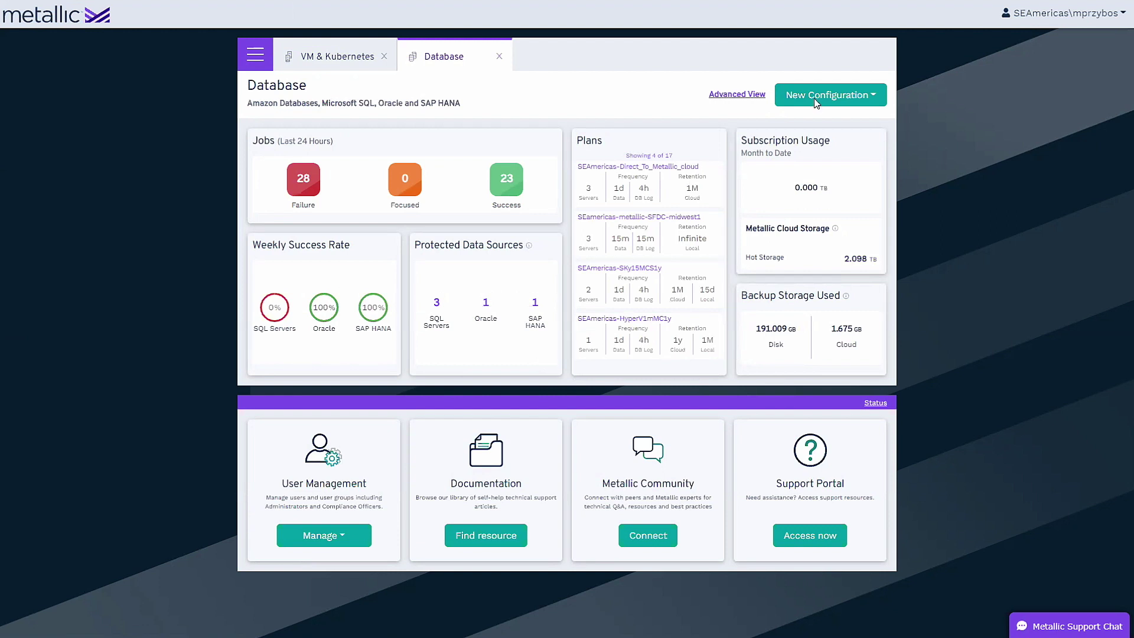
Start a new Amazon cloud database backup configuration and choose IAM Role as the authentication method
left_click(851, 97)
left_click(832, 121)
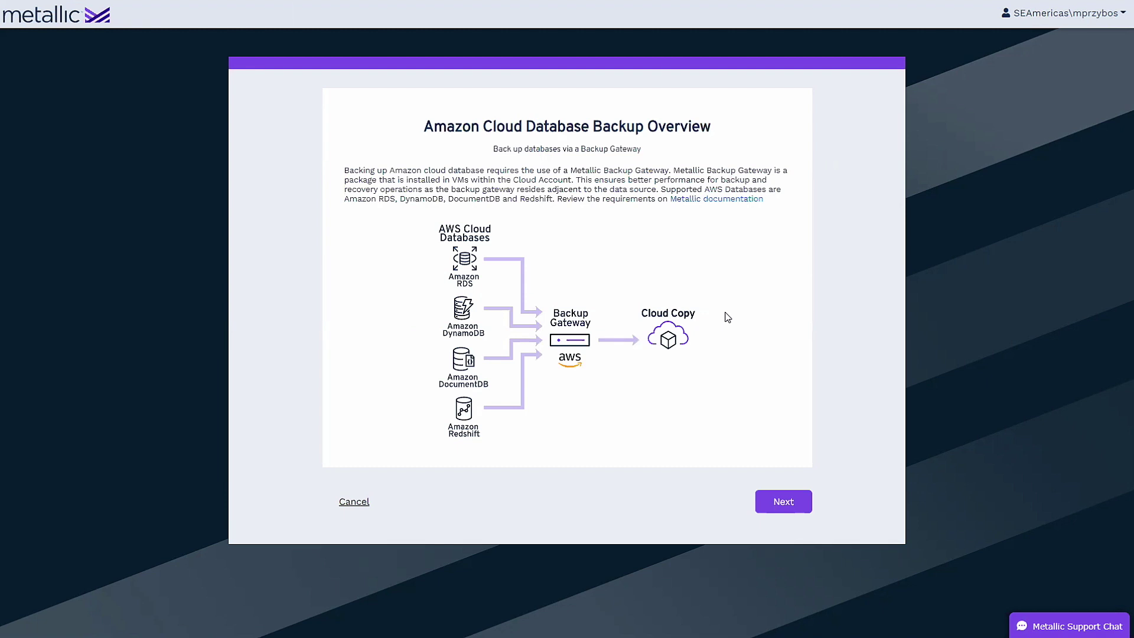
left_click(773, 504)
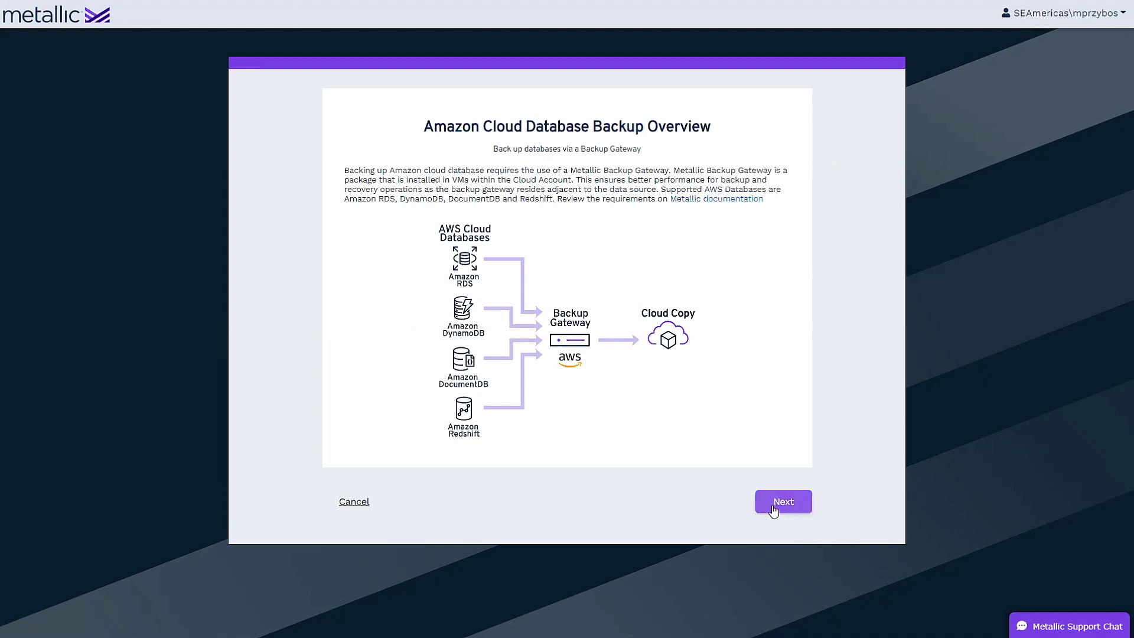
left_click(460, 263)
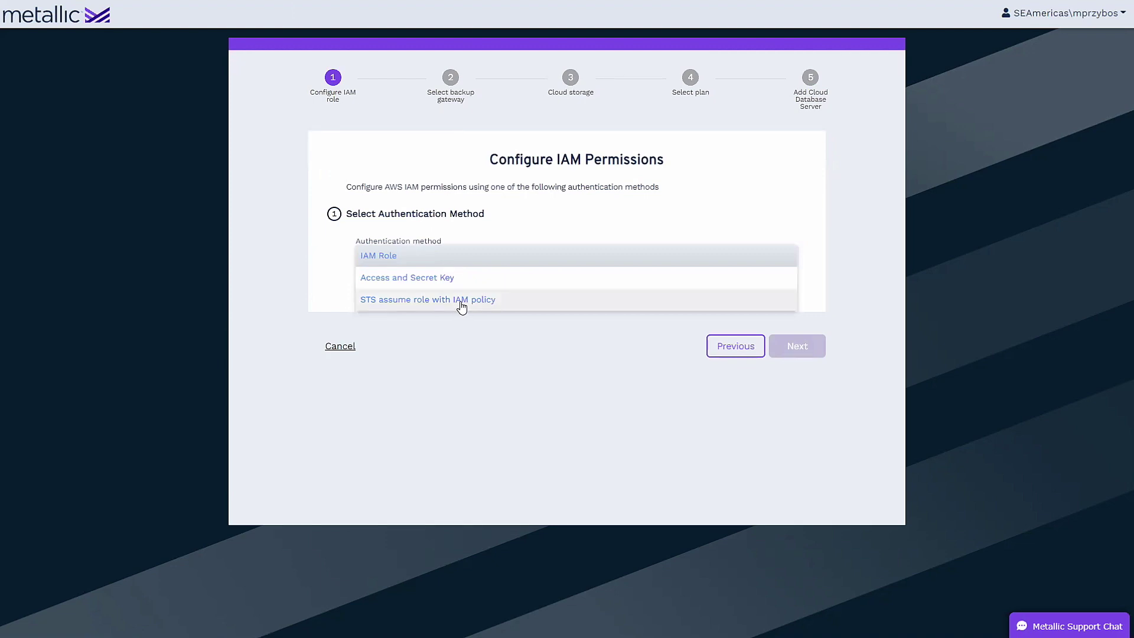
left_click(445, 264)
Review the IAM policy diagram, CloudFormation instructions and IAM confirmation requirements for Amazon databases, and quit the wizard
scroll(673, 474, "down", 2)
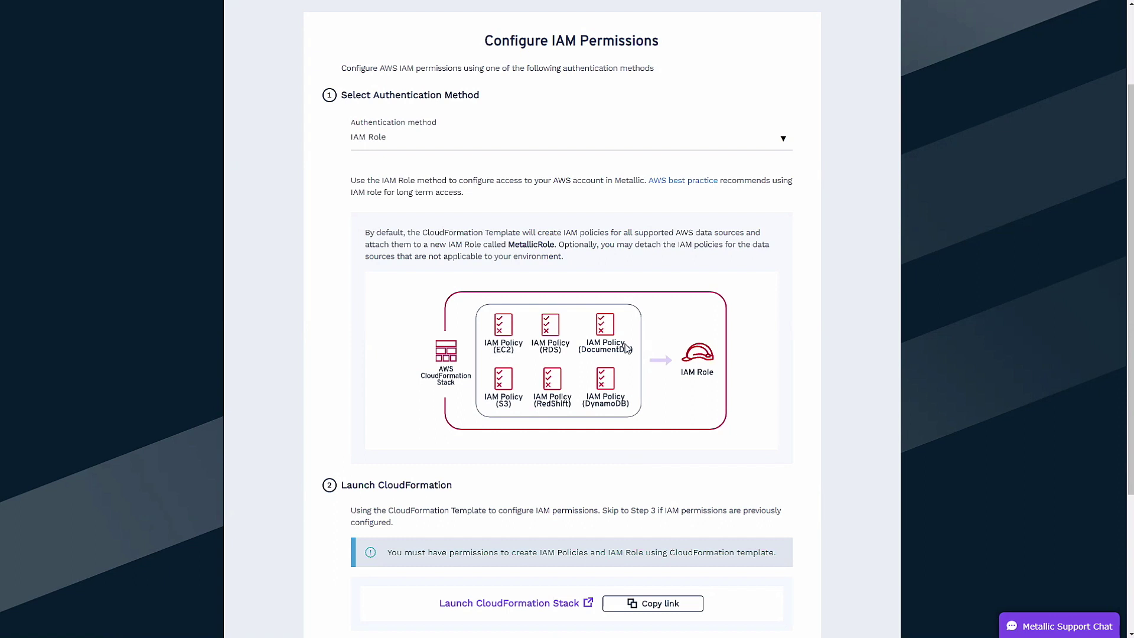
scroll(603, 397, "down", 1)
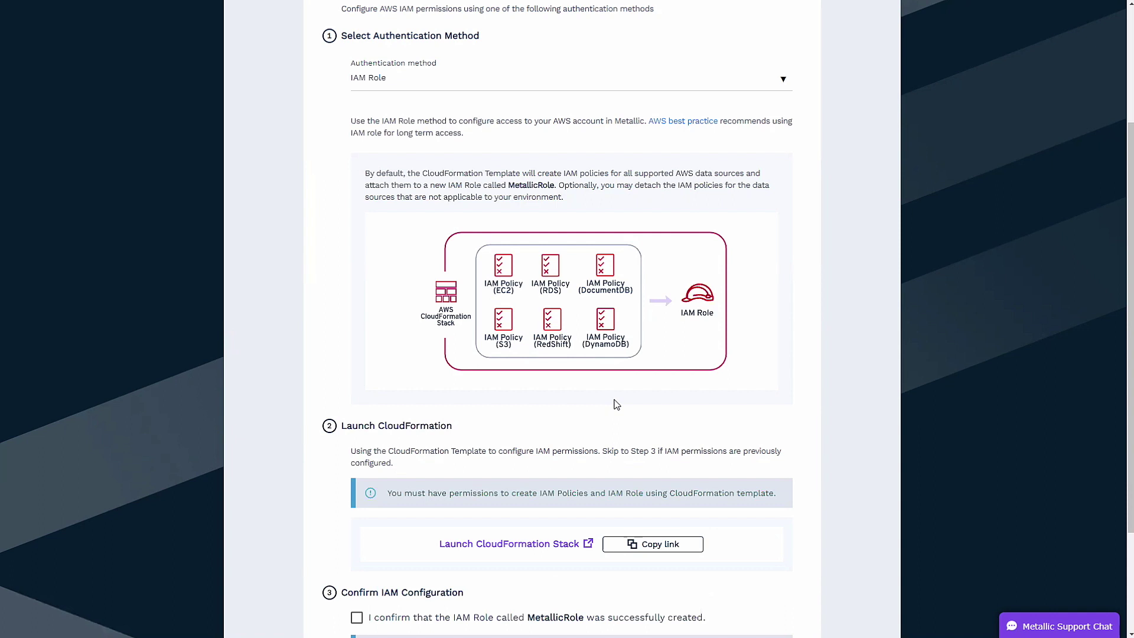
scroll(575, 378, "down", 3)
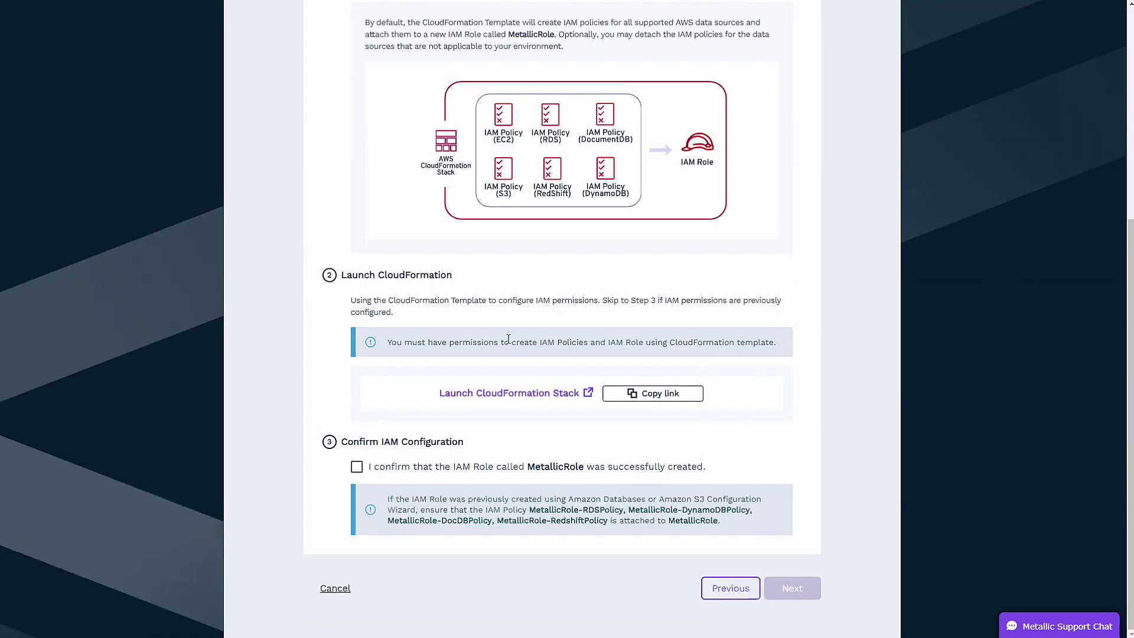
scroll(508, 343, "up", 2)
scroll(500, 344, "up", 3)
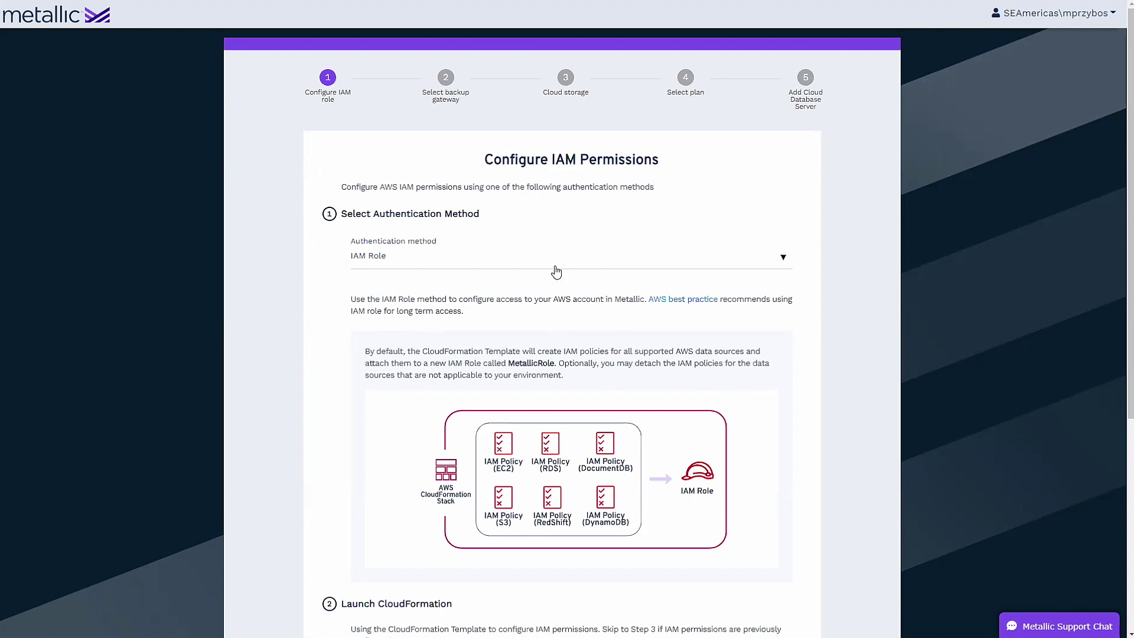
scroll(558, 271, "down", 3)
scroll(570, 272, "down", 3)
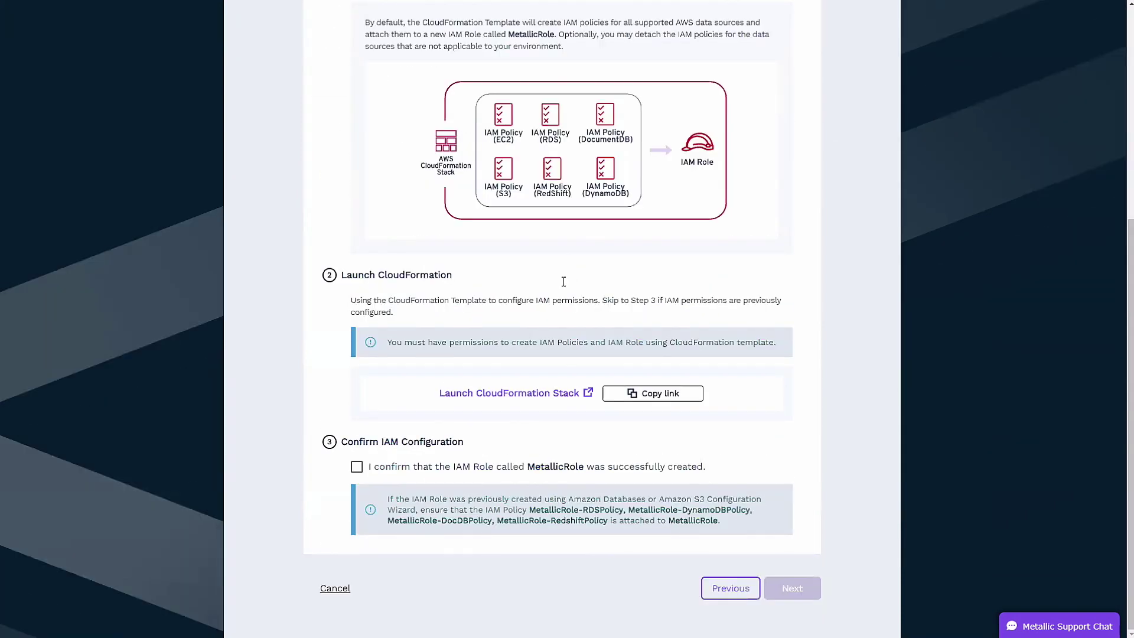
left_click(341, 591)
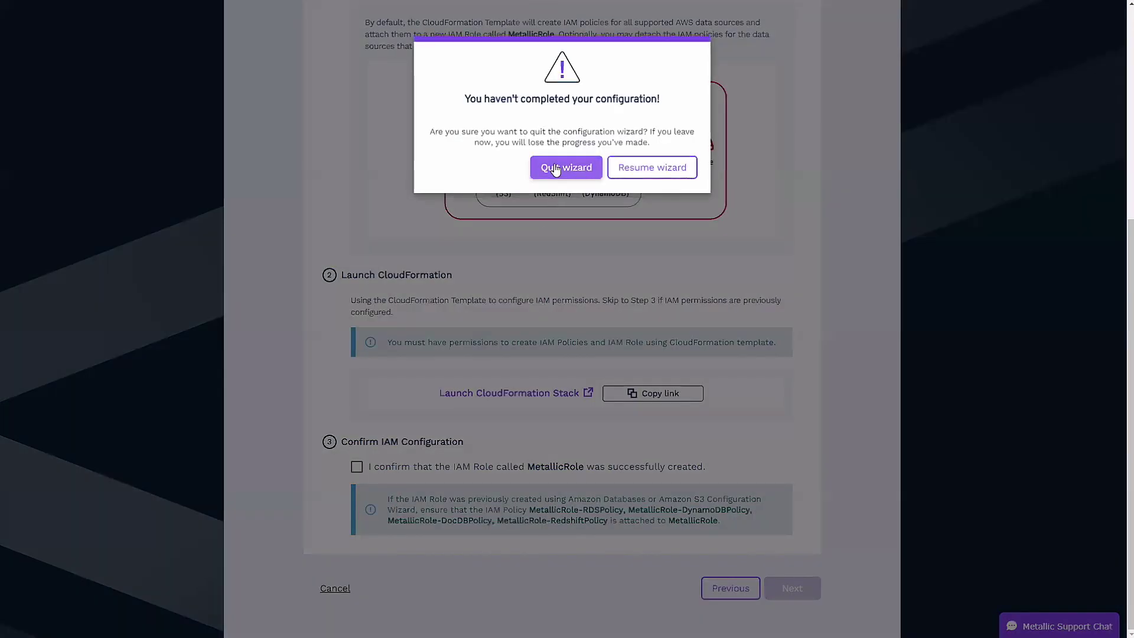
left_click(555, 170)
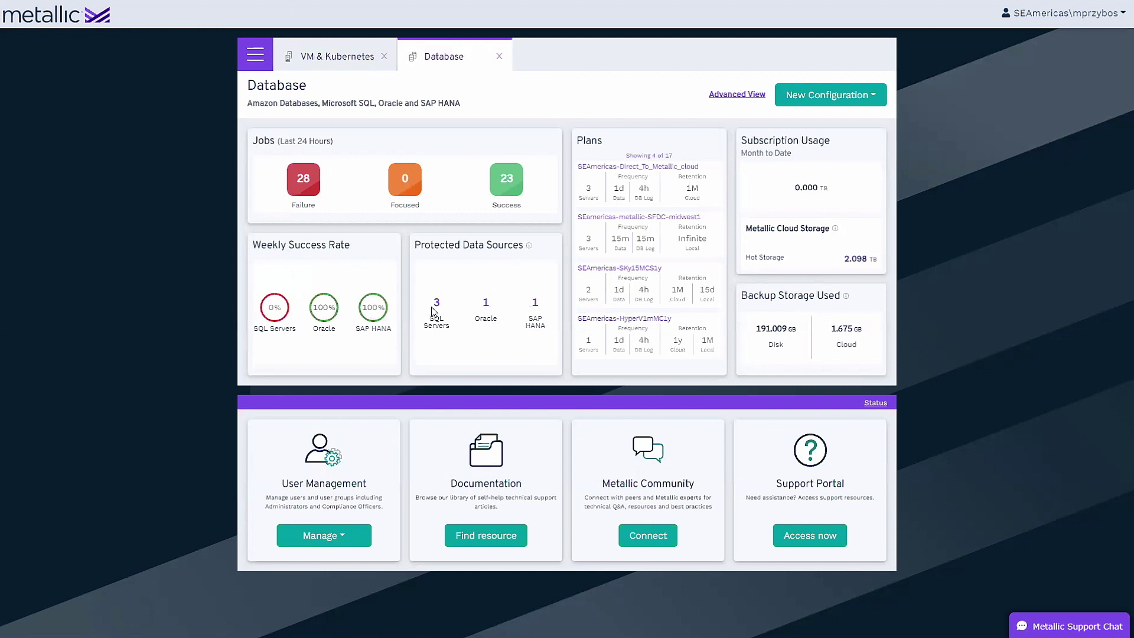
Open the AMSSE3-WIN16SQL instance from the protected SQL servers and start restoring its SampleDB database
left_click(435, 307)
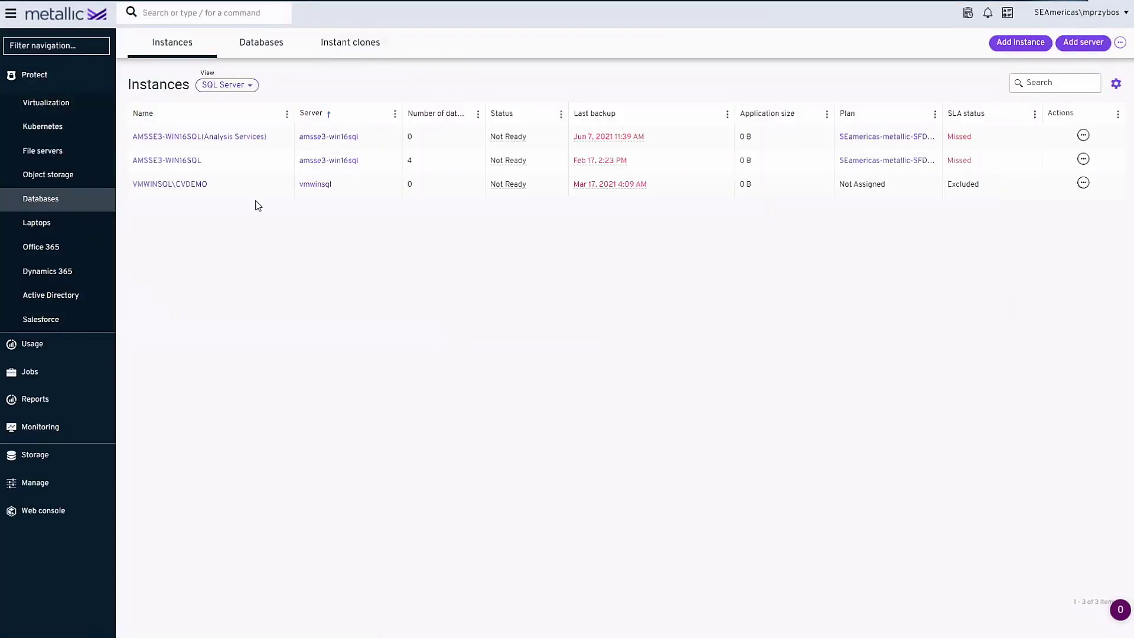
left_click(188, 161)
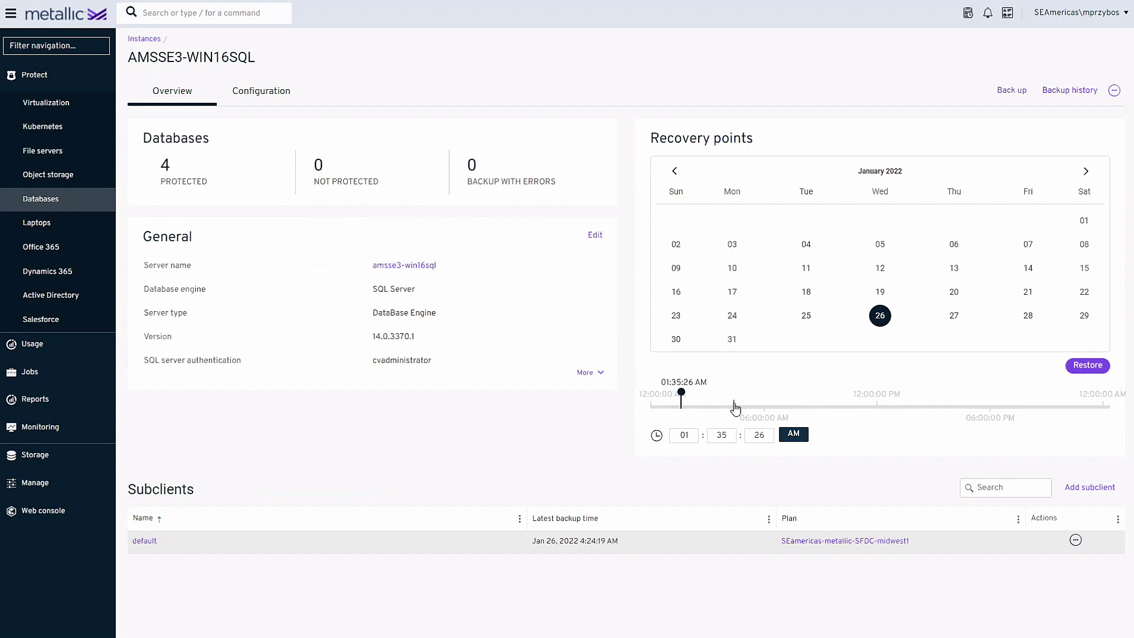
scroll(513, 360, "down", 1)
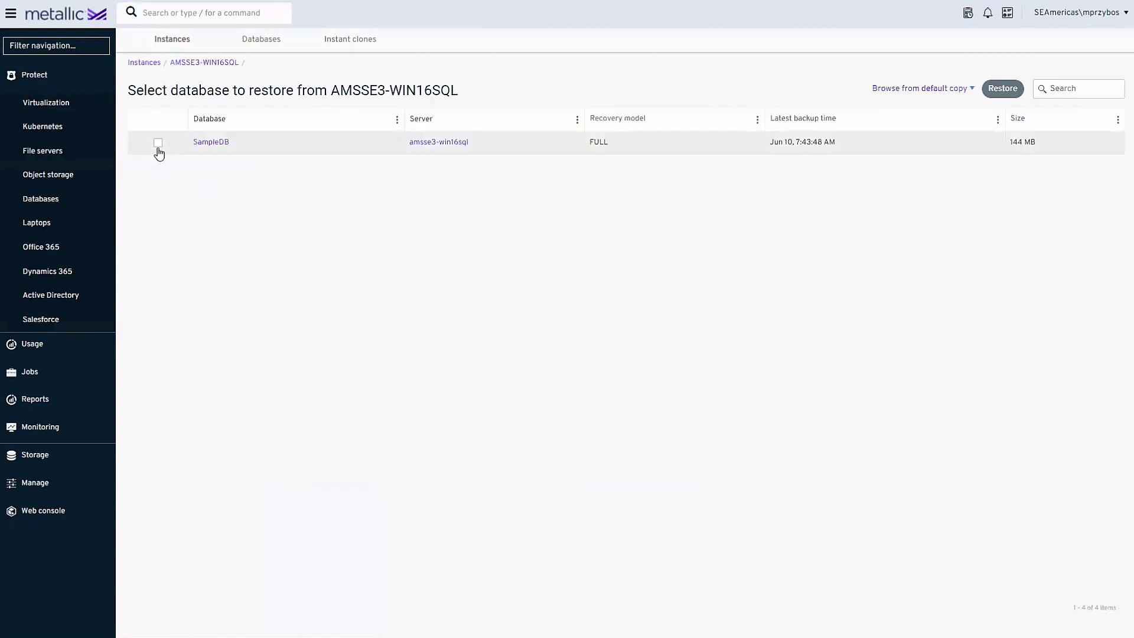
left_click(157, 143)
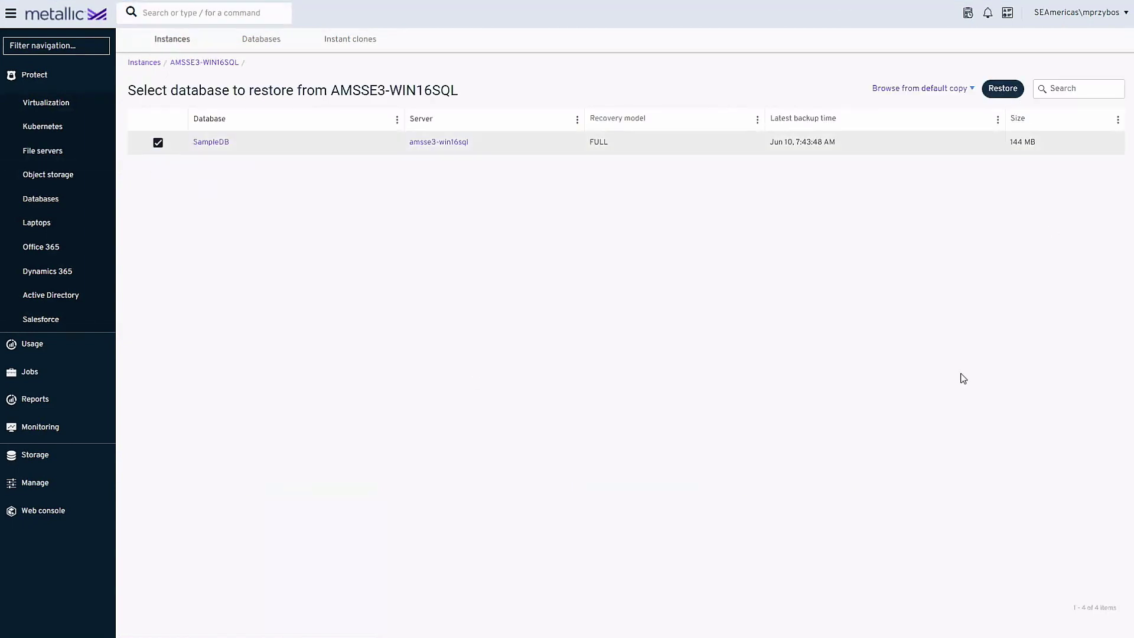
left_click(1003, 88)
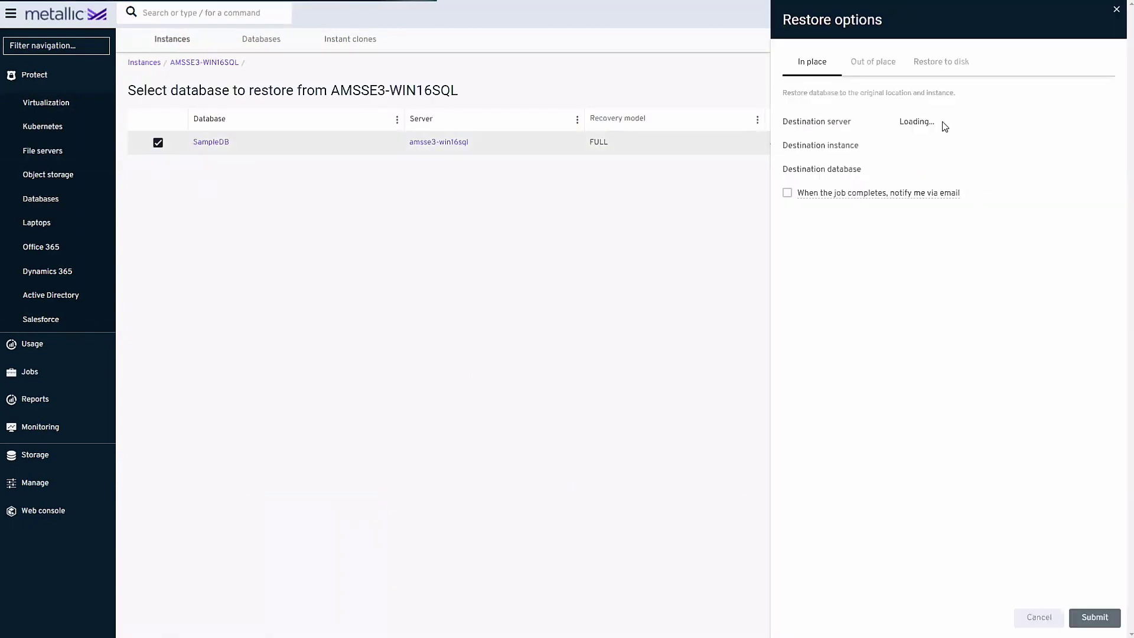
Choose an out-of-place restore for SampleDB and name the destination database SampleDB-test
left_click(869, 65)
left_click(1010, 232)
left_click(995, 258)
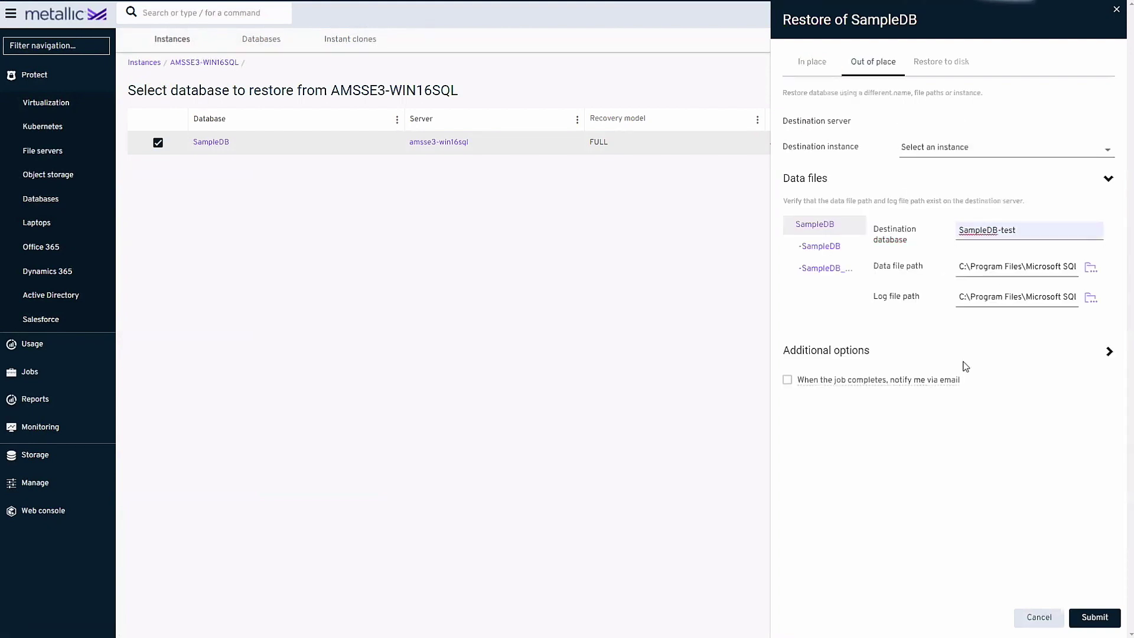
Select AMSSE3-WIN16SQL as the destination instance and show the additional options with the recovery types
left_click(949, 154)
left_click(950, 155)
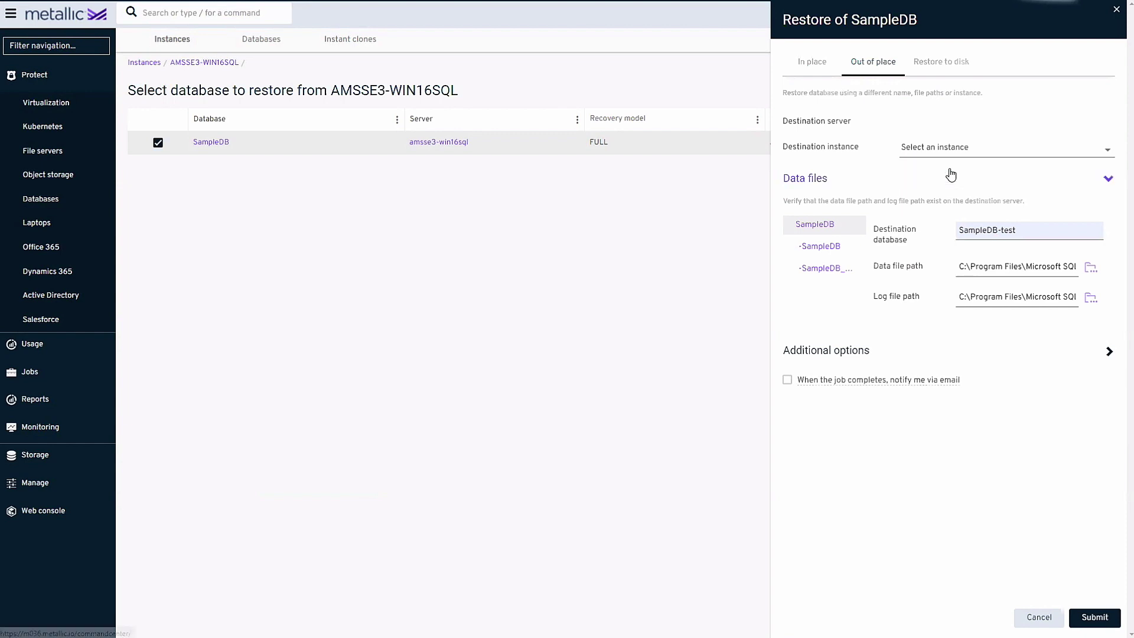
left_click(951, 154)
left_click(951, 175)
left_click(971, 151)
left_click(971, 176)
left_click(1107, 205)
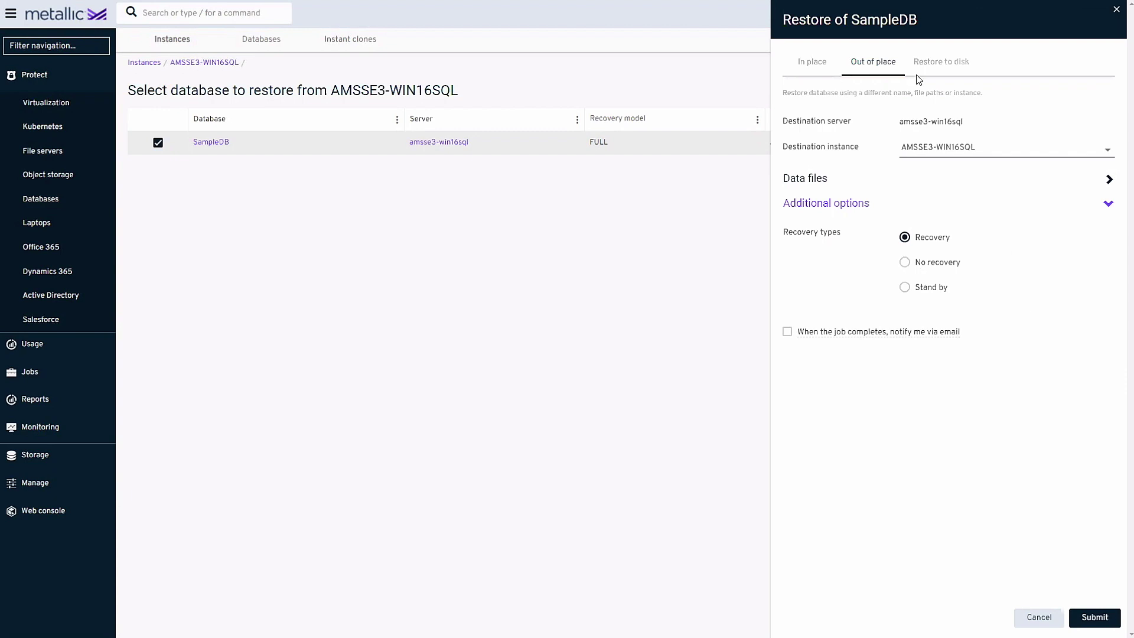
Switch to restoring the database to disk with amsse3-win16sql as the destination server, and cancel the restore
left_click(941, 63)
left_click(959, 117)
left_click(963, 143)
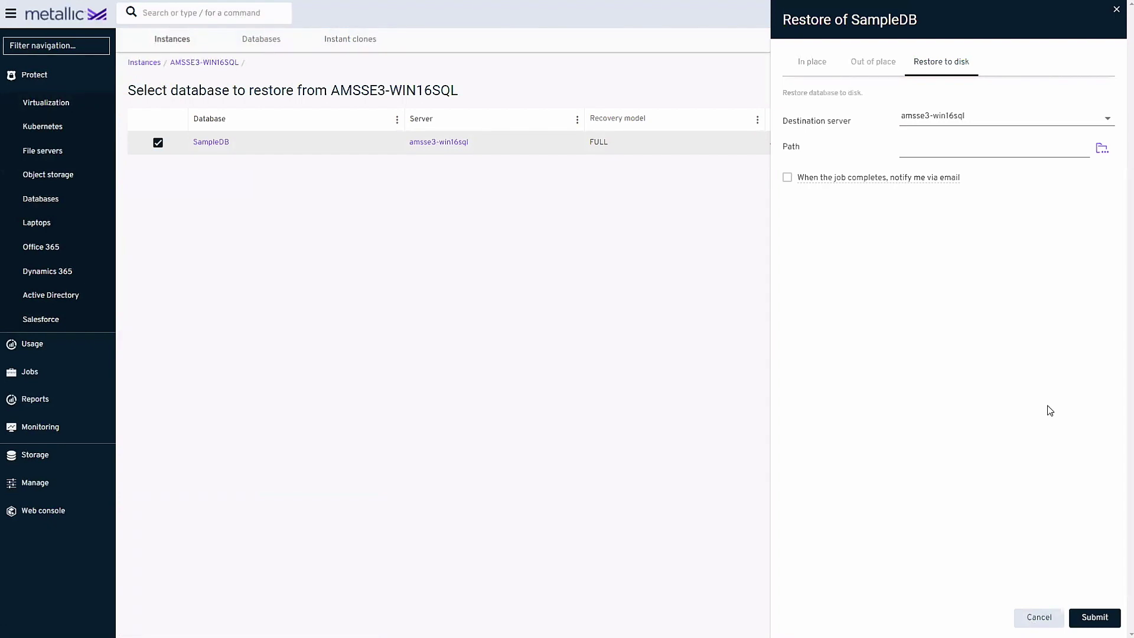
left_click(1032, 617)
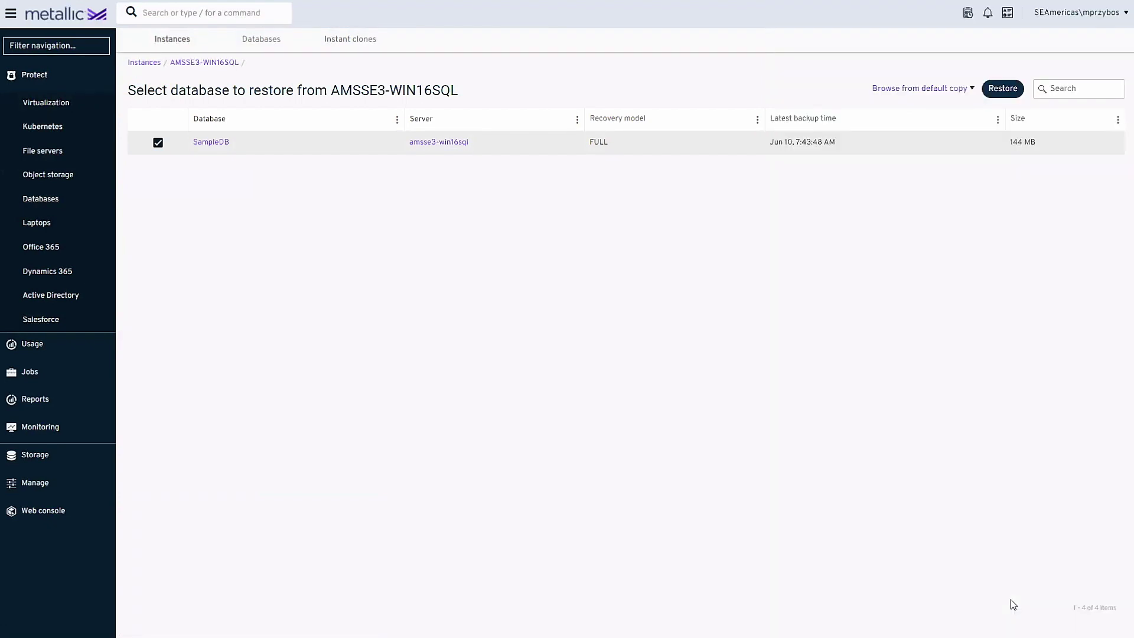